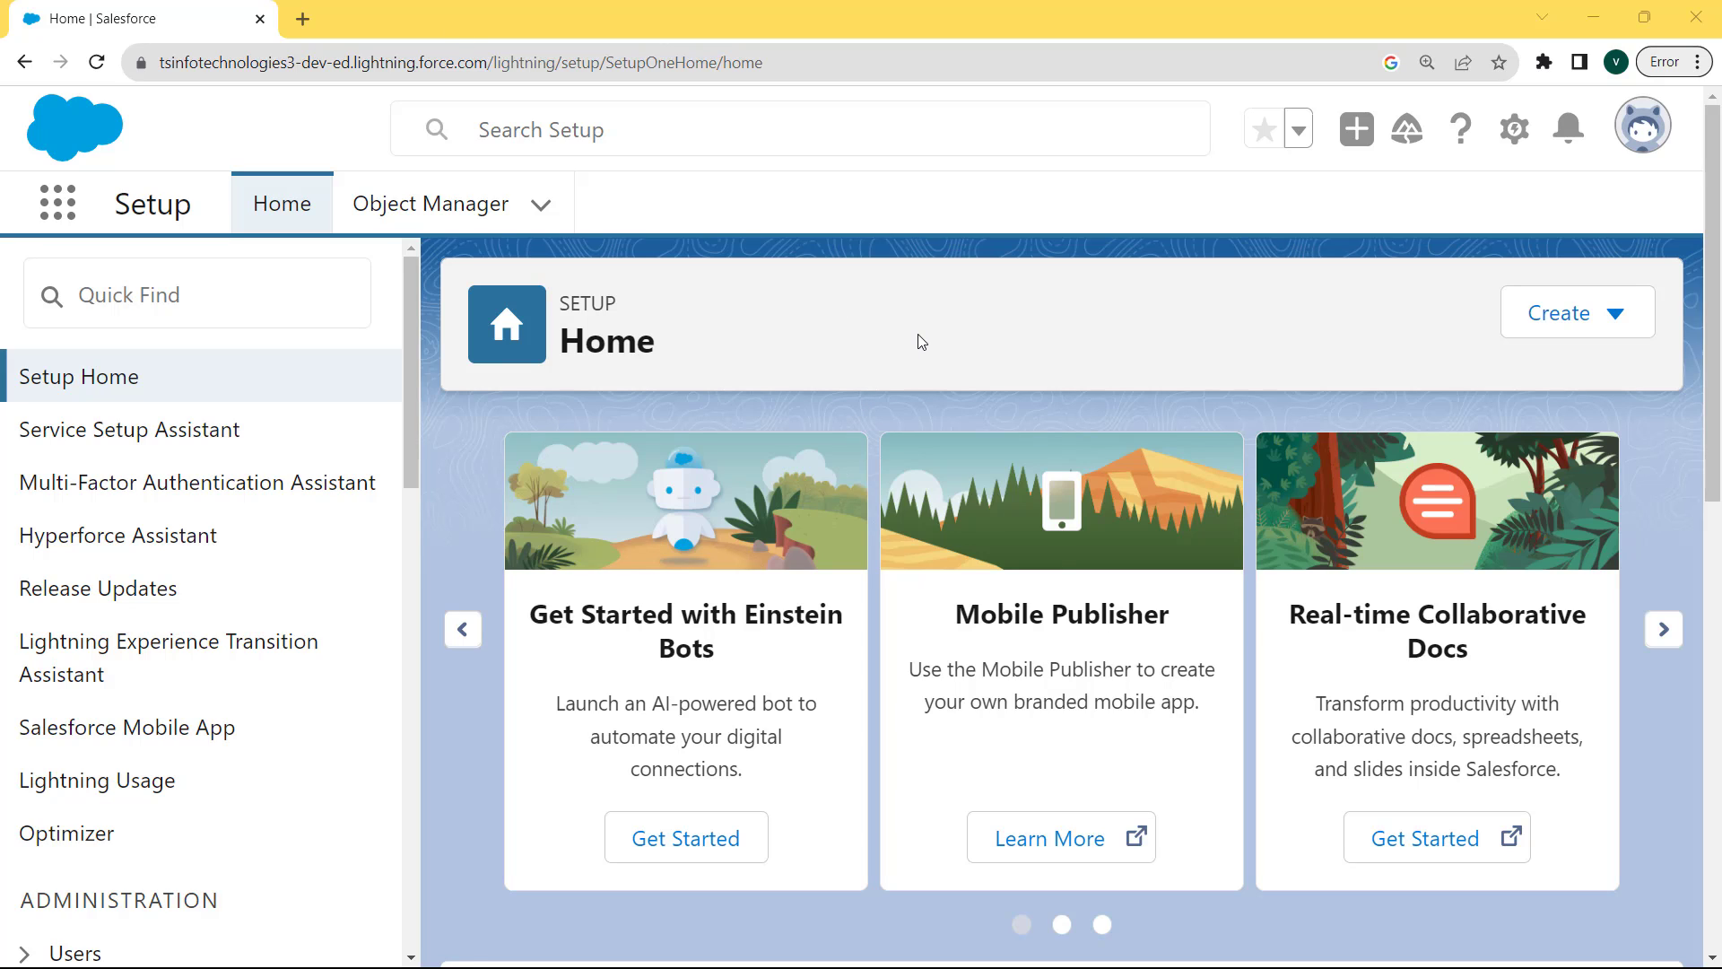
- Open Setup in a new tab and go to Object Manager
left_click(1516, 135)
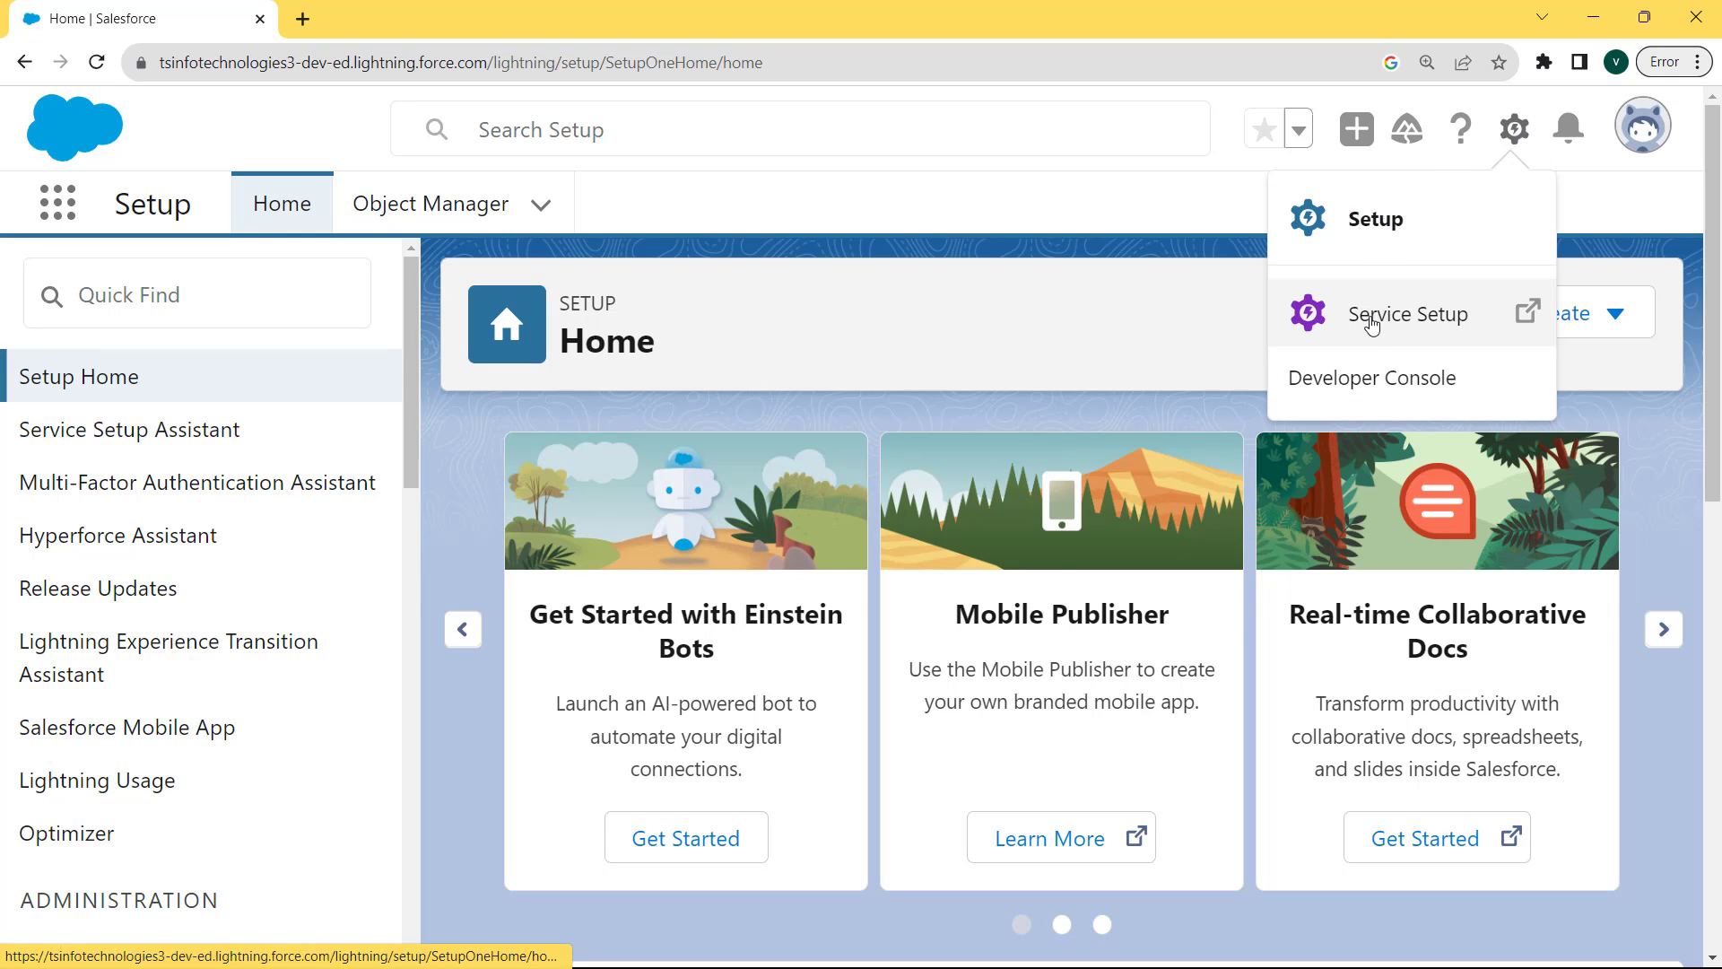
left_click(1375, 227)
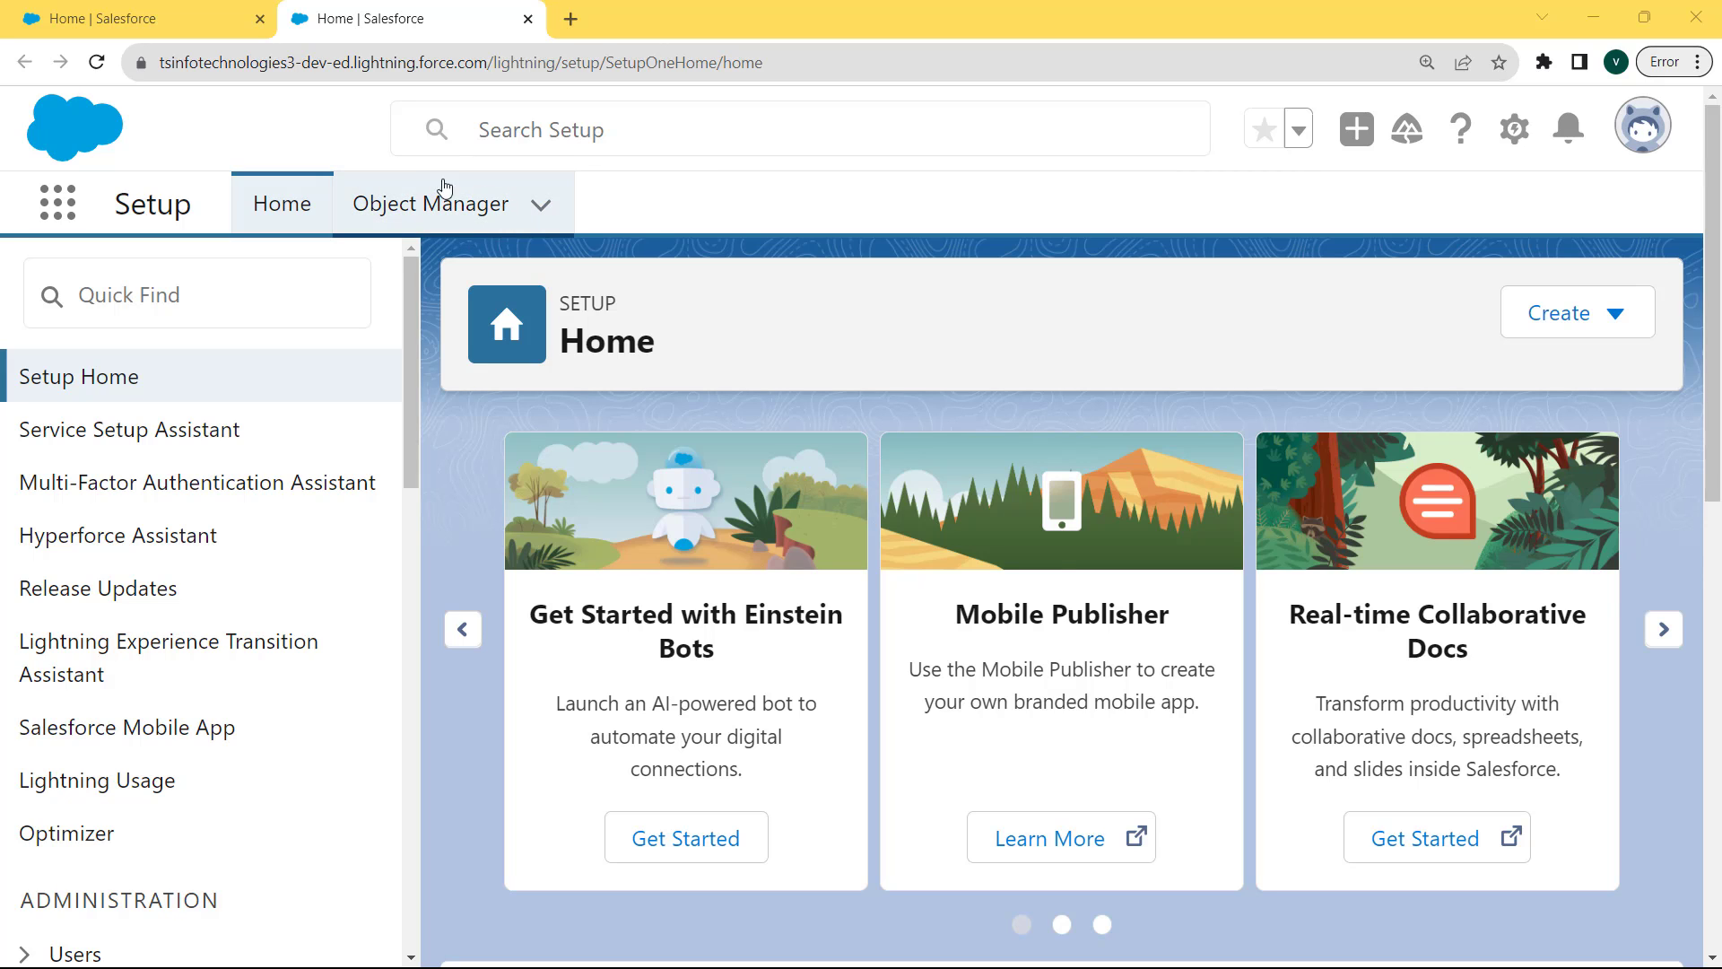
left_click(386, 205)
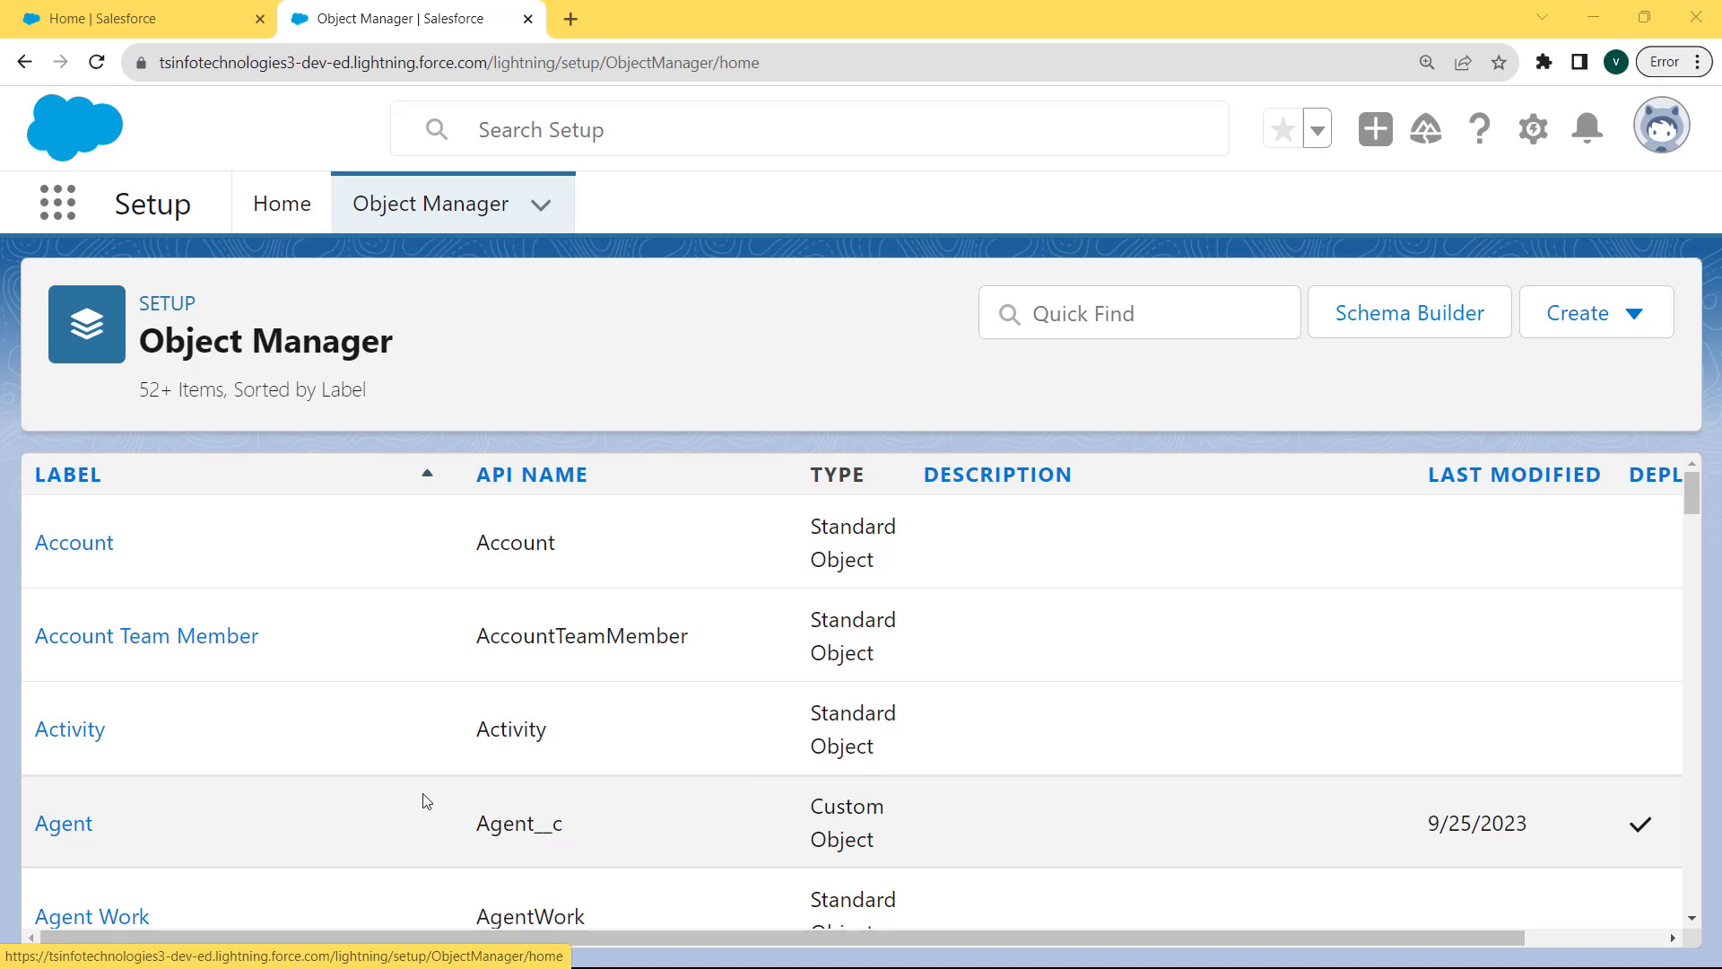
- Filter the object list for 'order' and open the Order object
left_click(1079, 314)
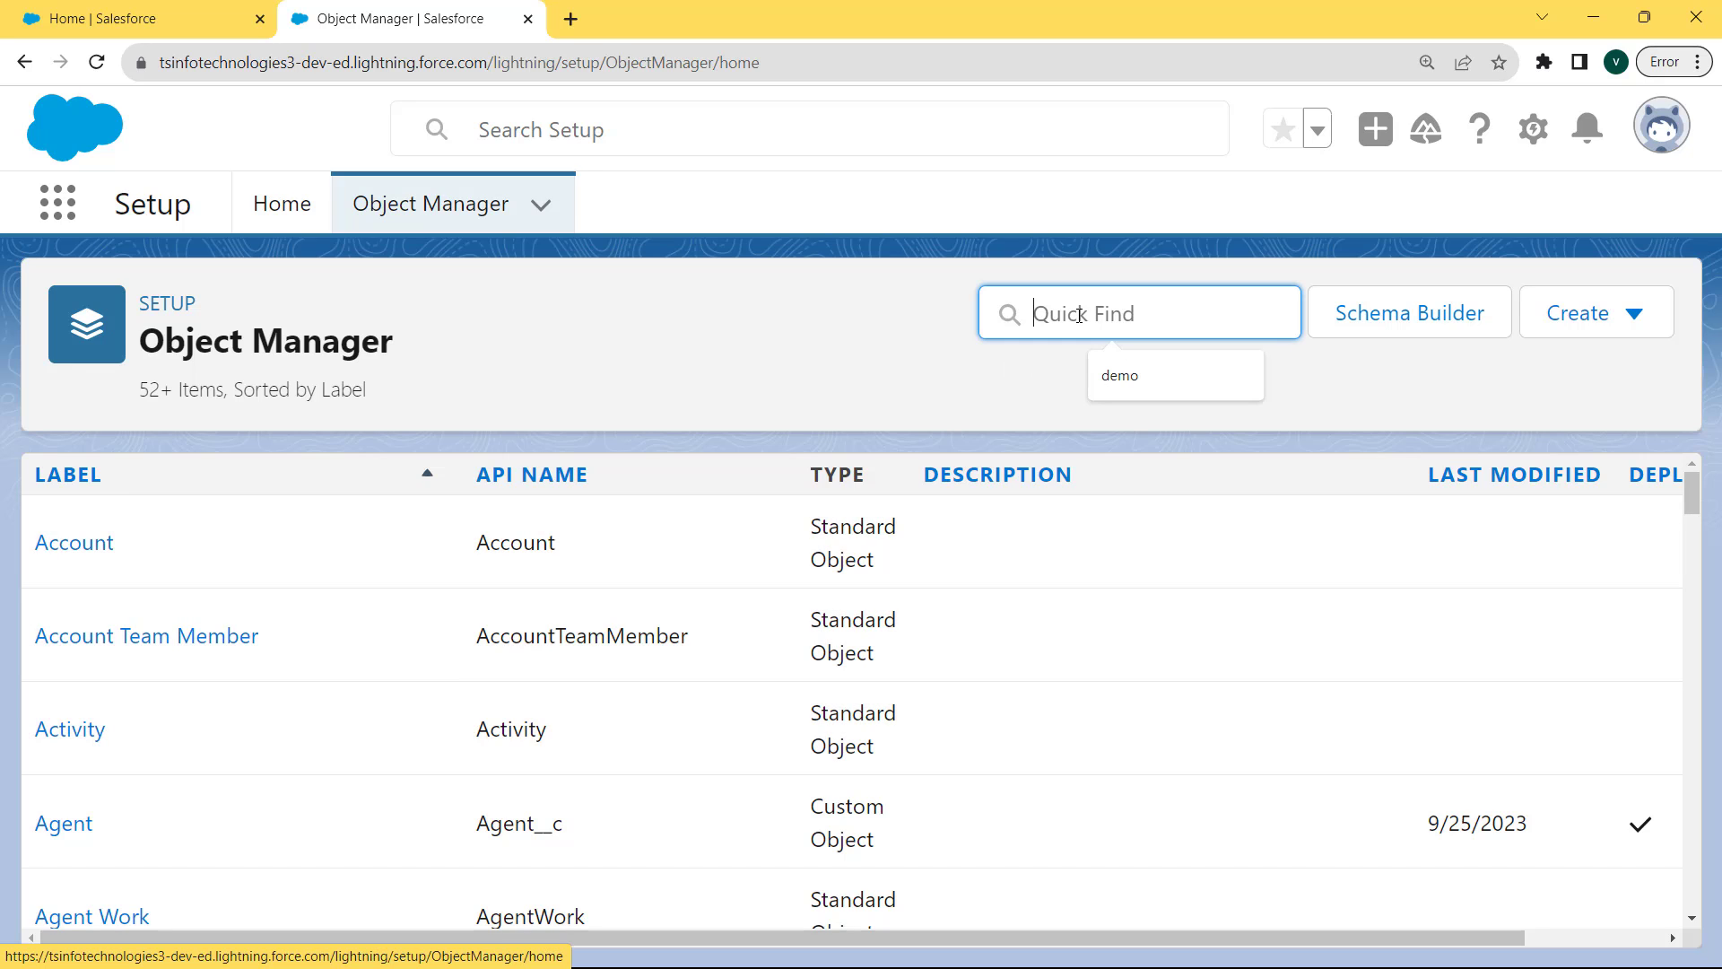
type("ored")
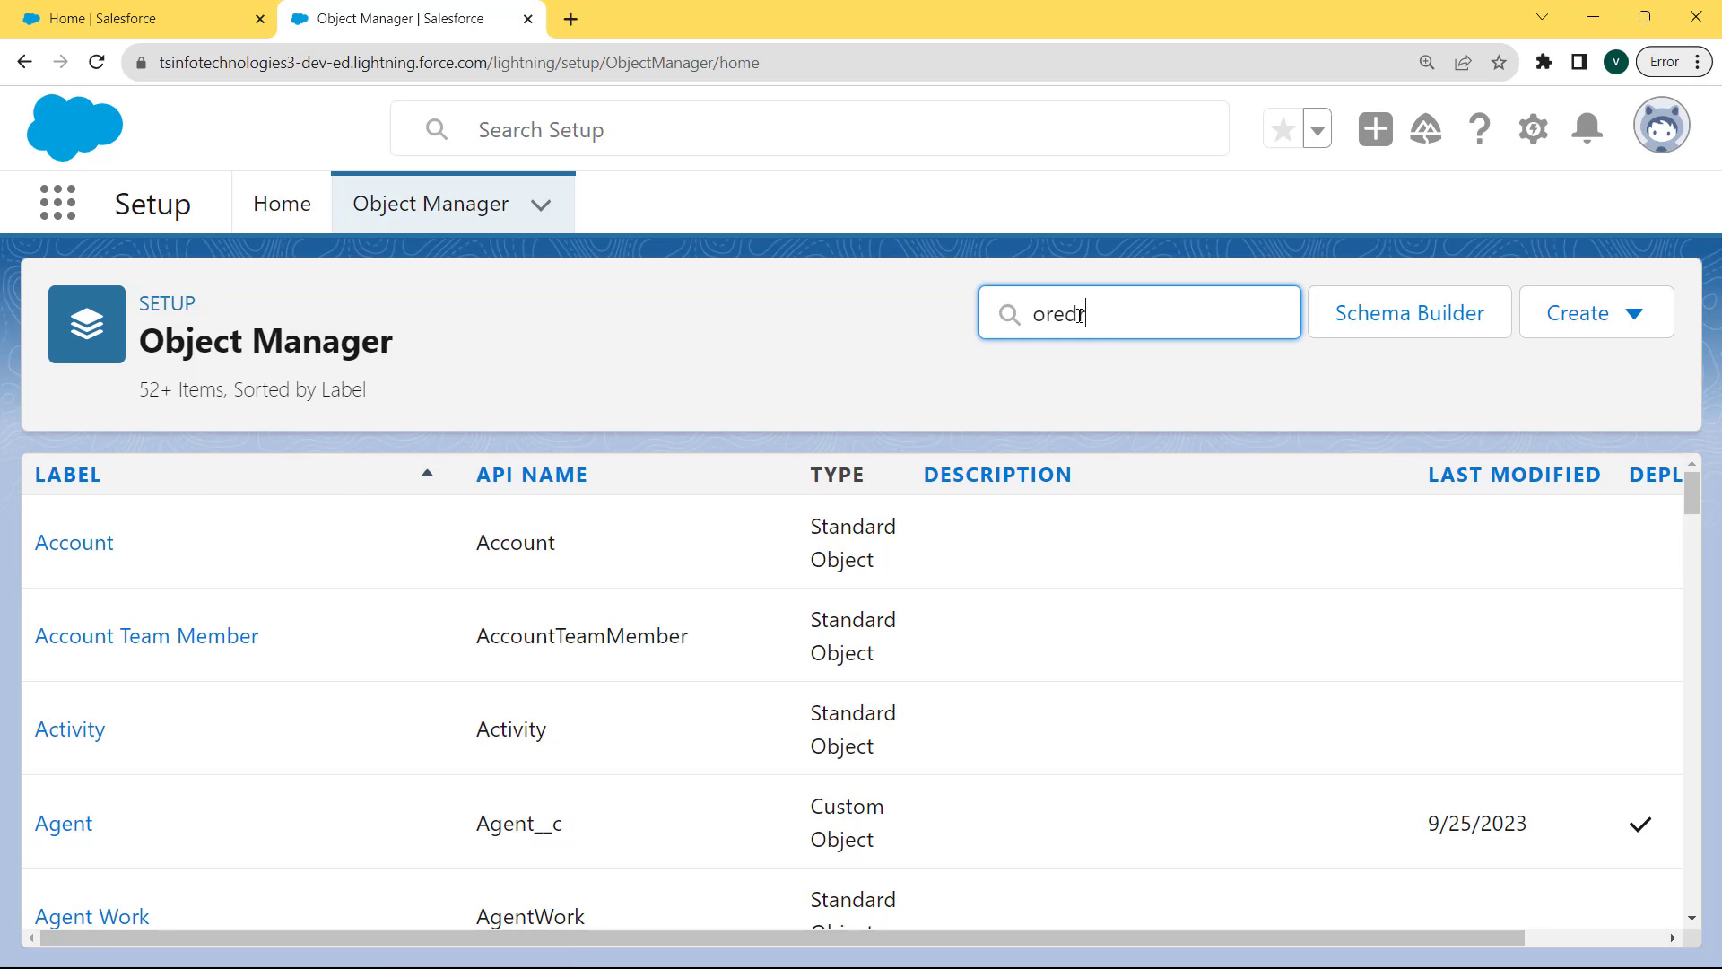
type("r")
key("BackSpace")
key("BackSpace")
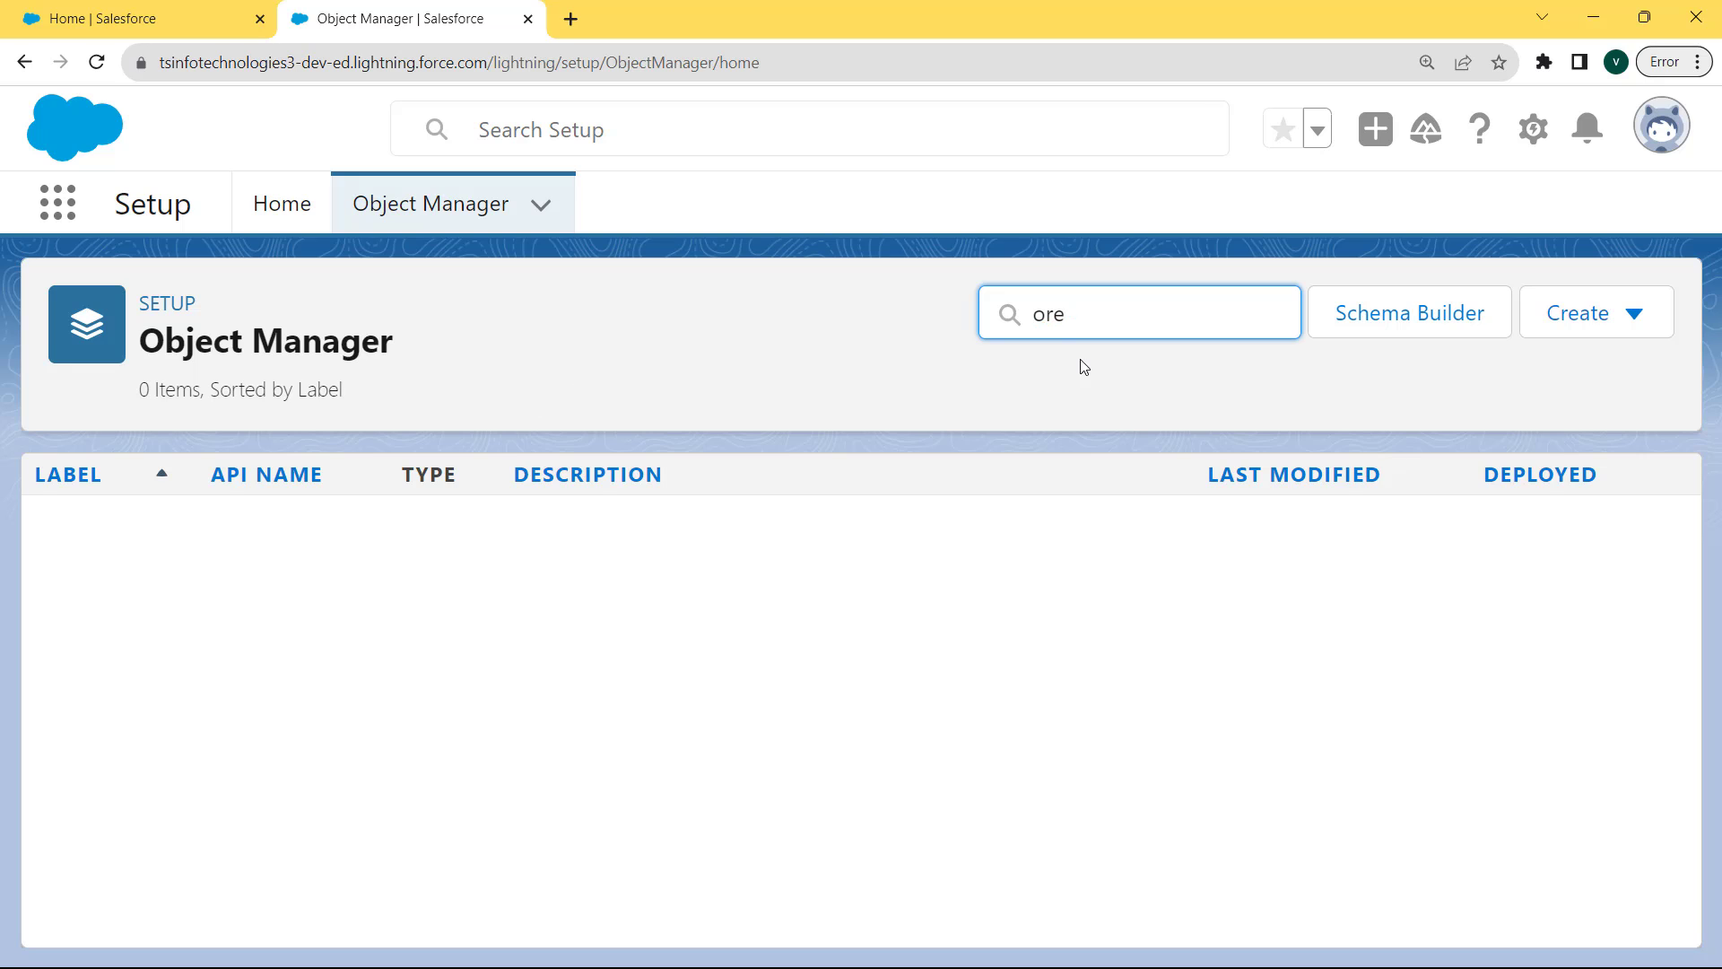
type("der")
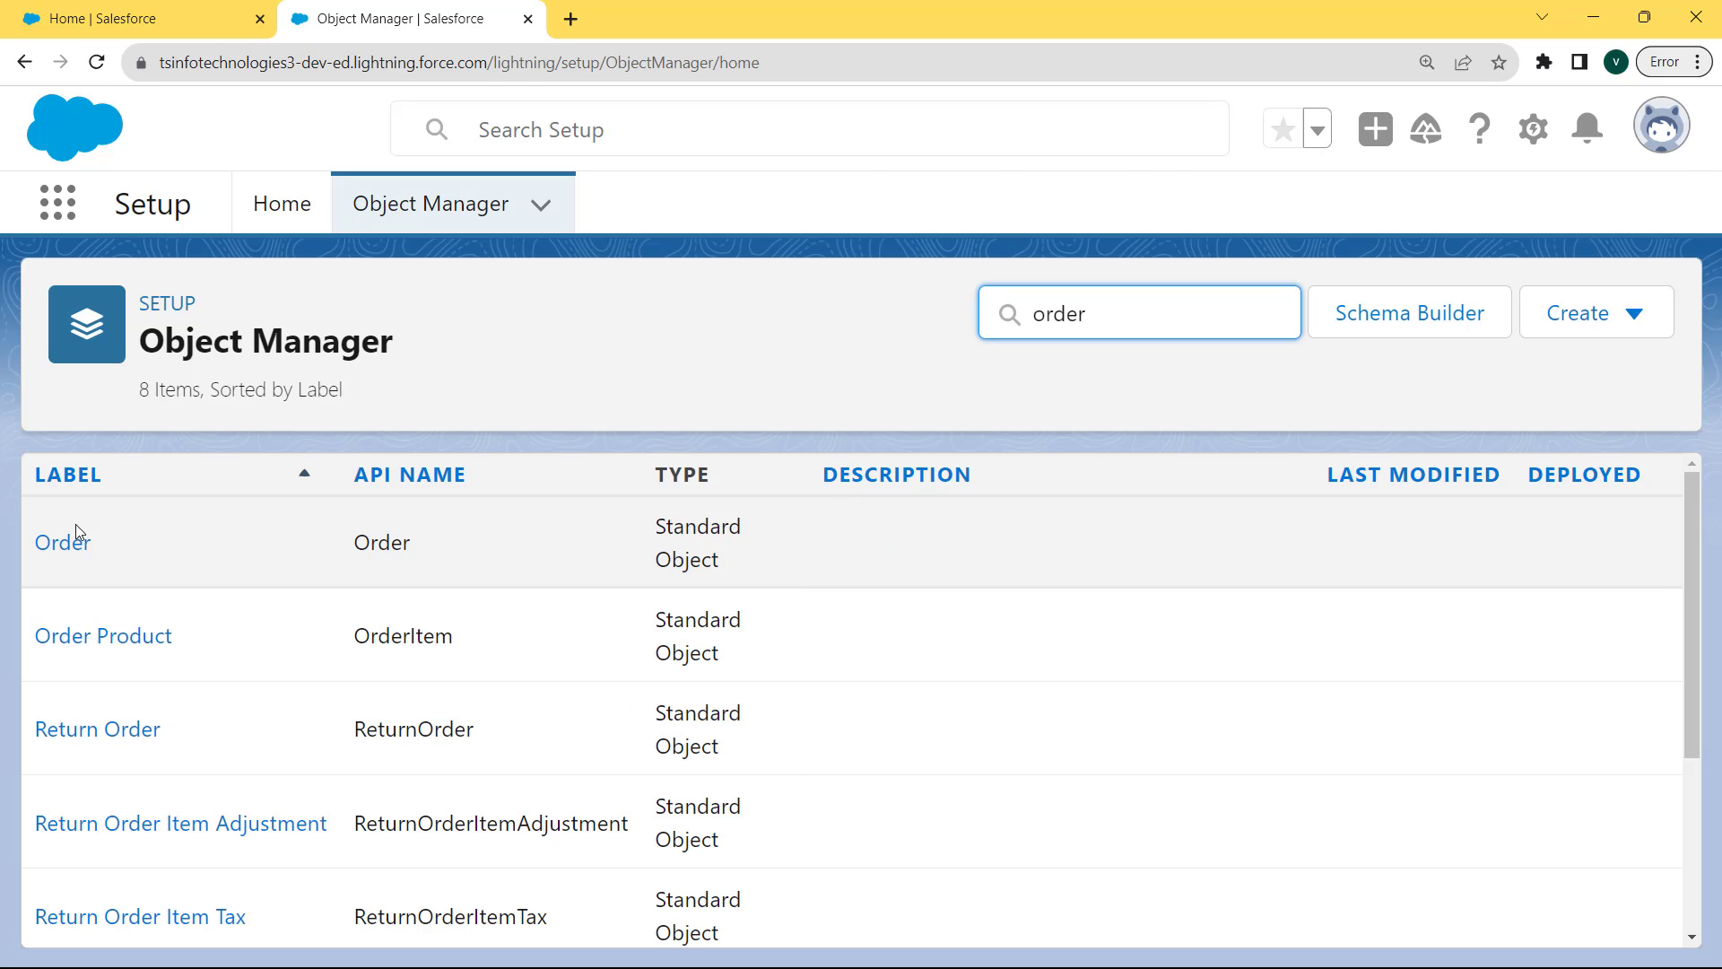
left_click(75, 544)
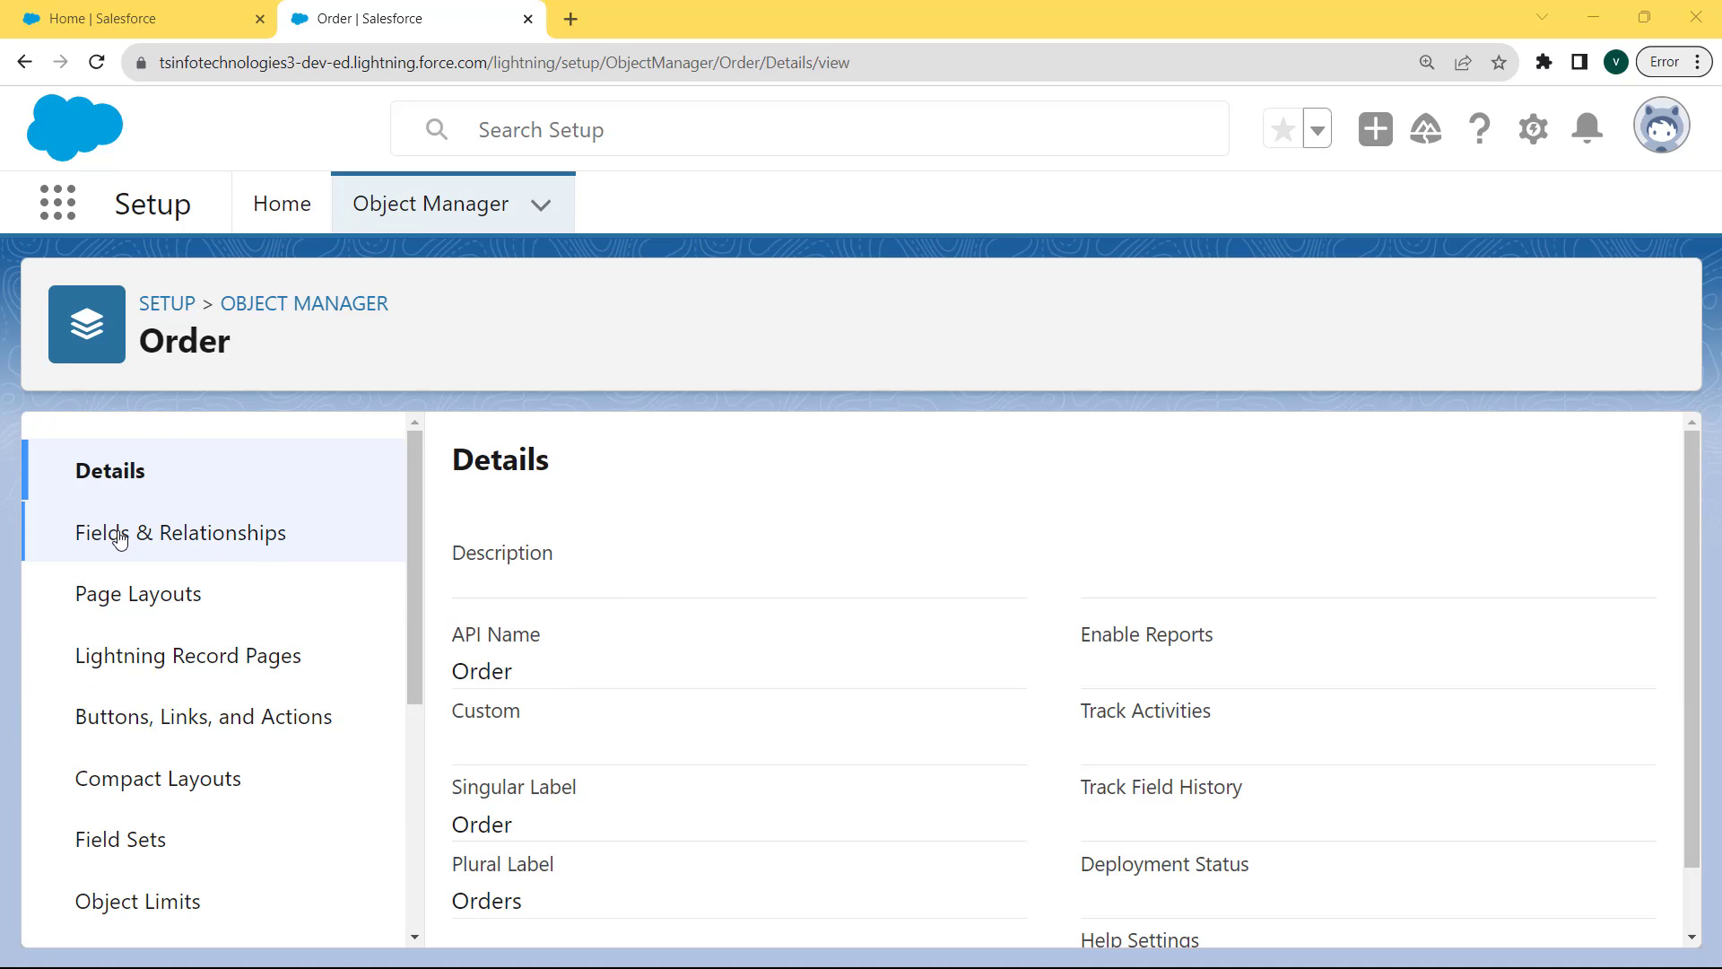
- Start a new Order field of type External Lookup Relationship from Fields & Relationships
left_click(157, 534)
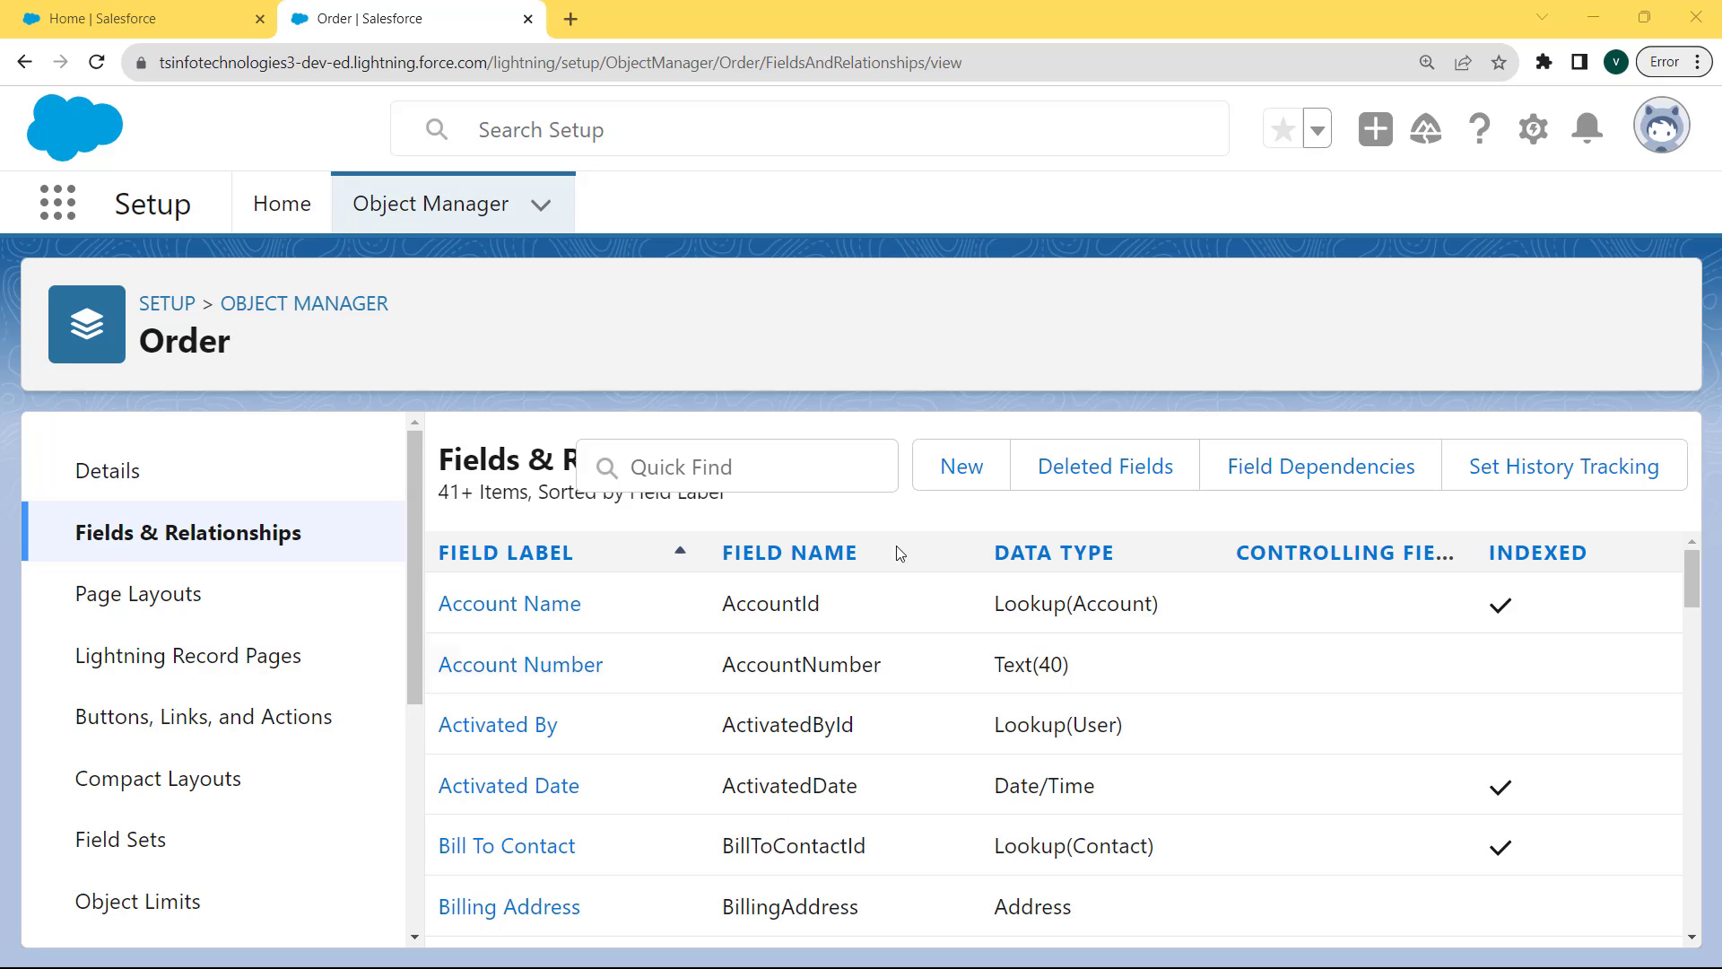
left_click(958, 466)
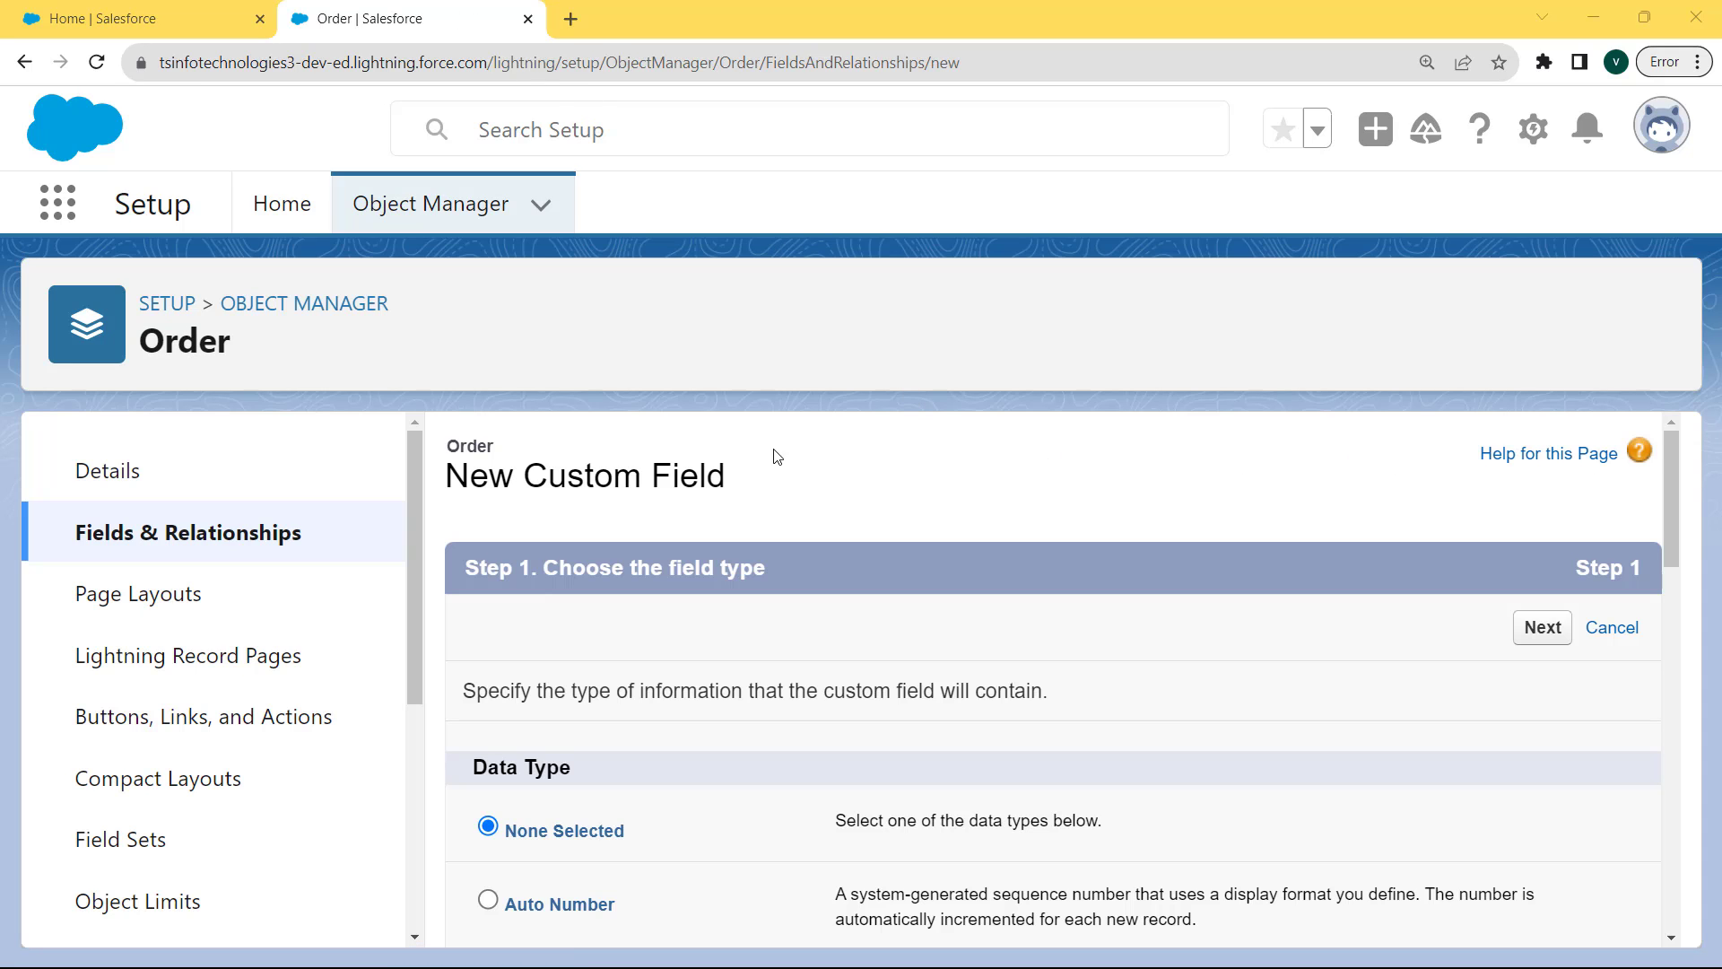
left_click_drag(1676, 478, 1672, 639)
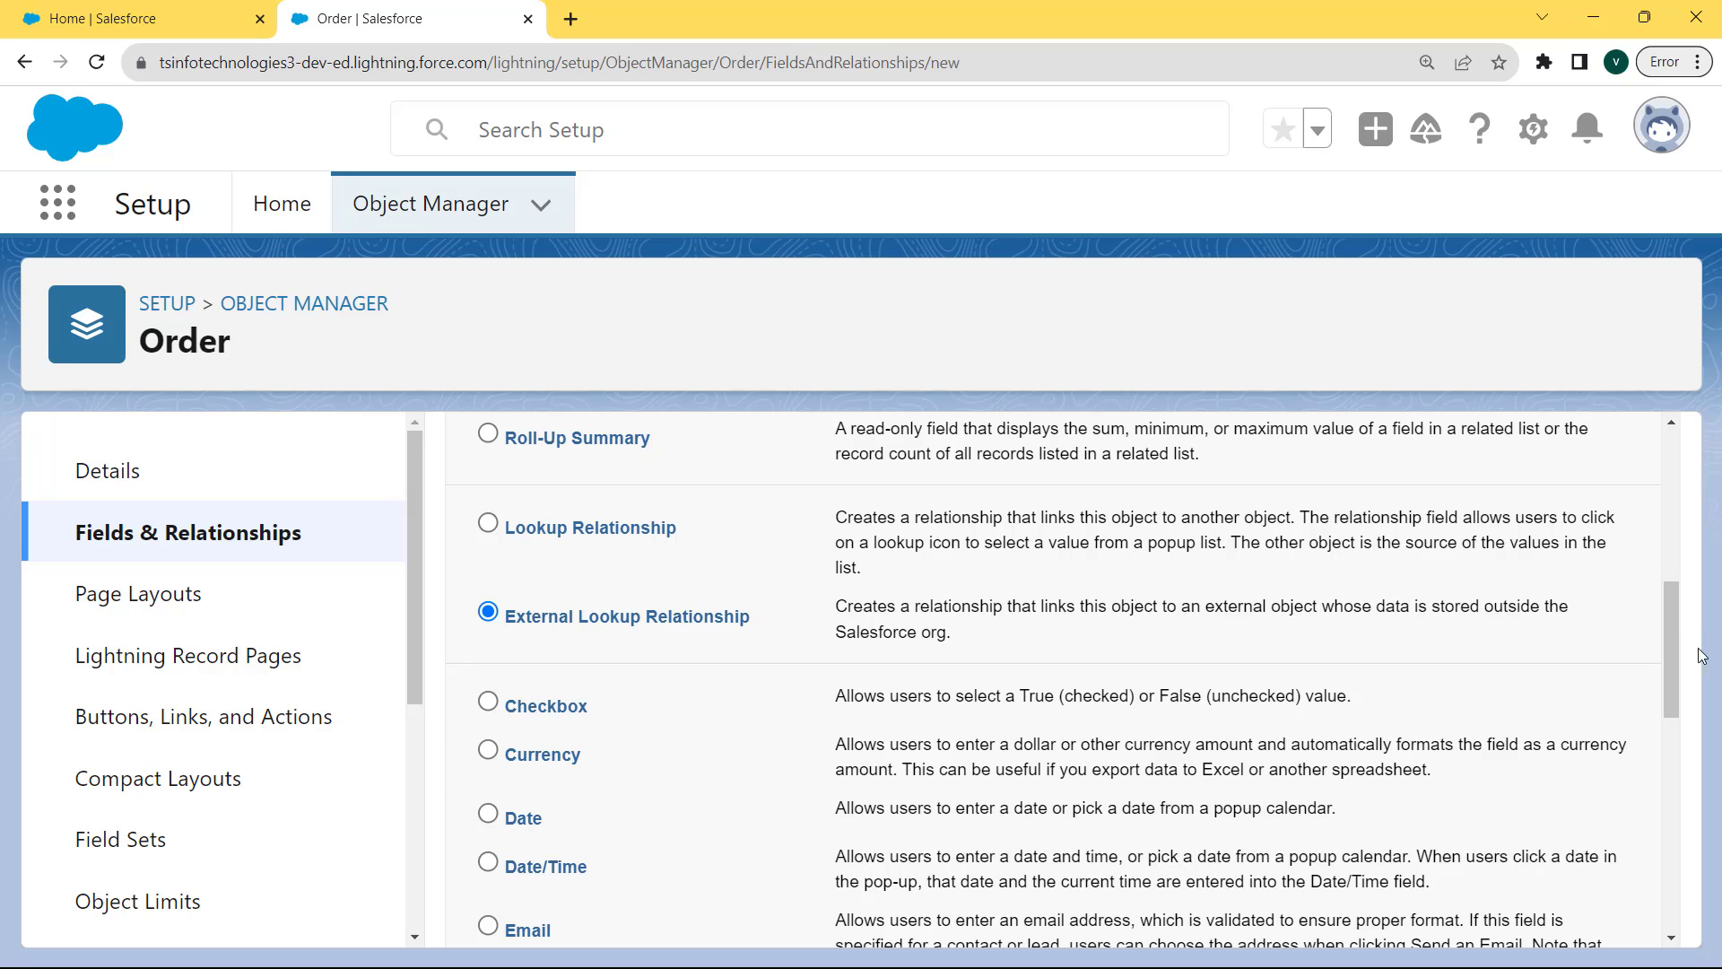
scroll(1680, 638, "up", 7)
left_click(1543, 625)
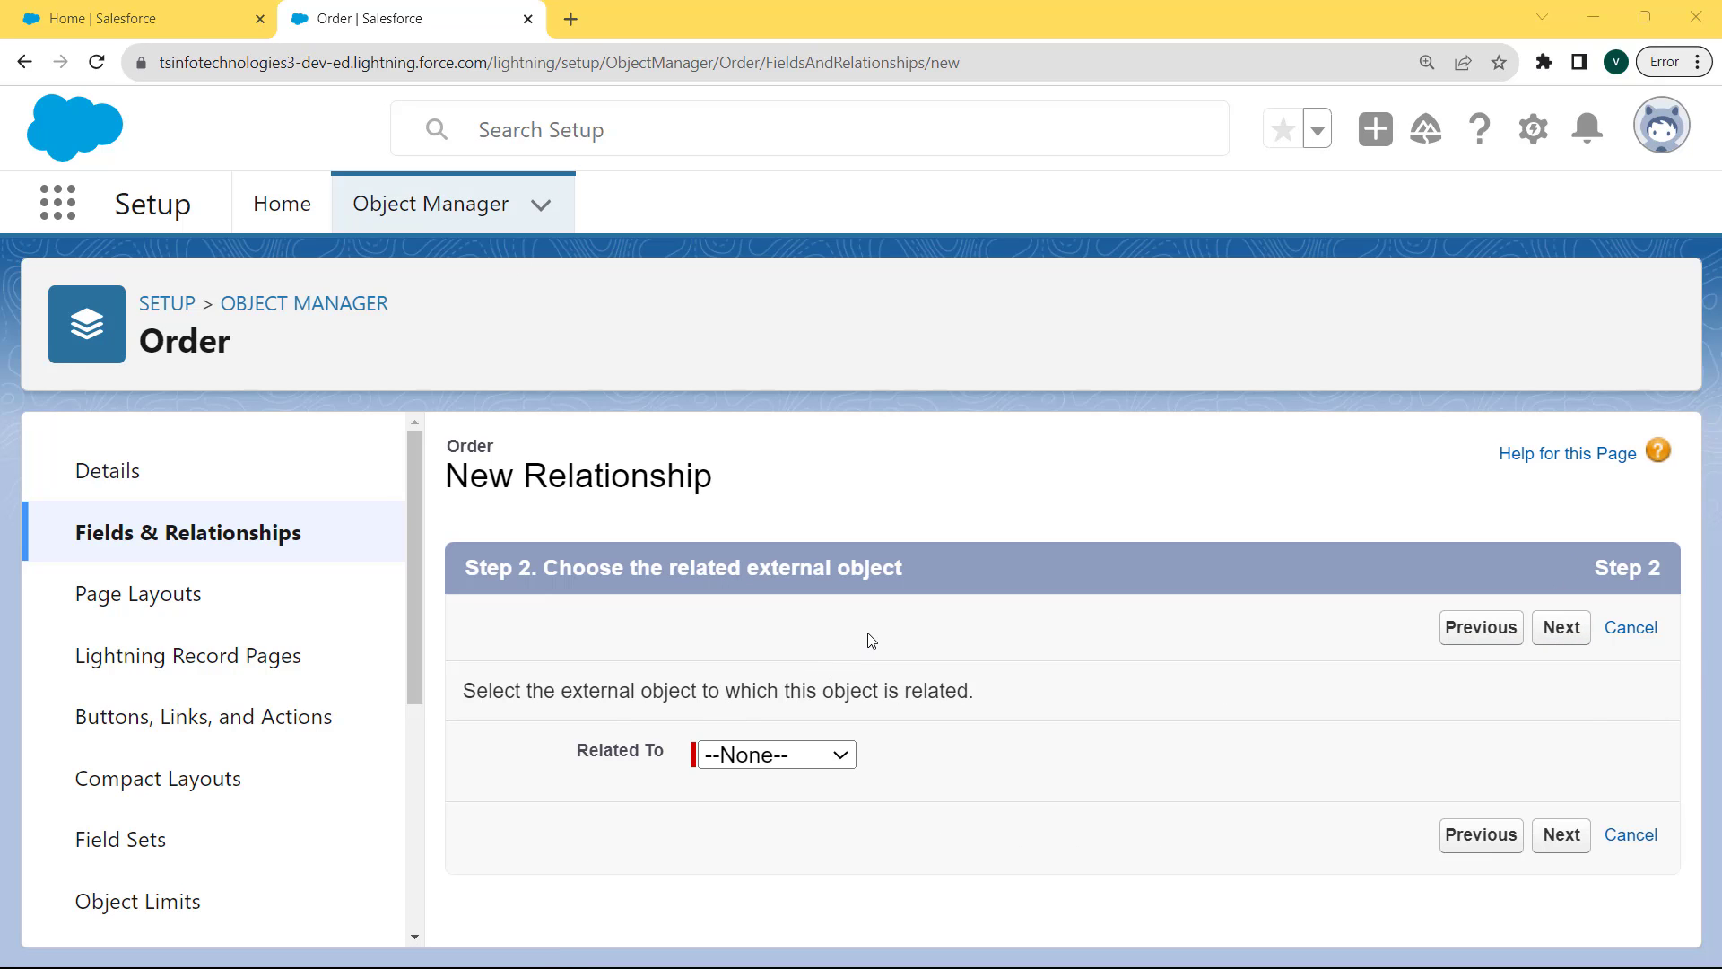
- Choose Order Detail as the related external object
left_click(795, 763)
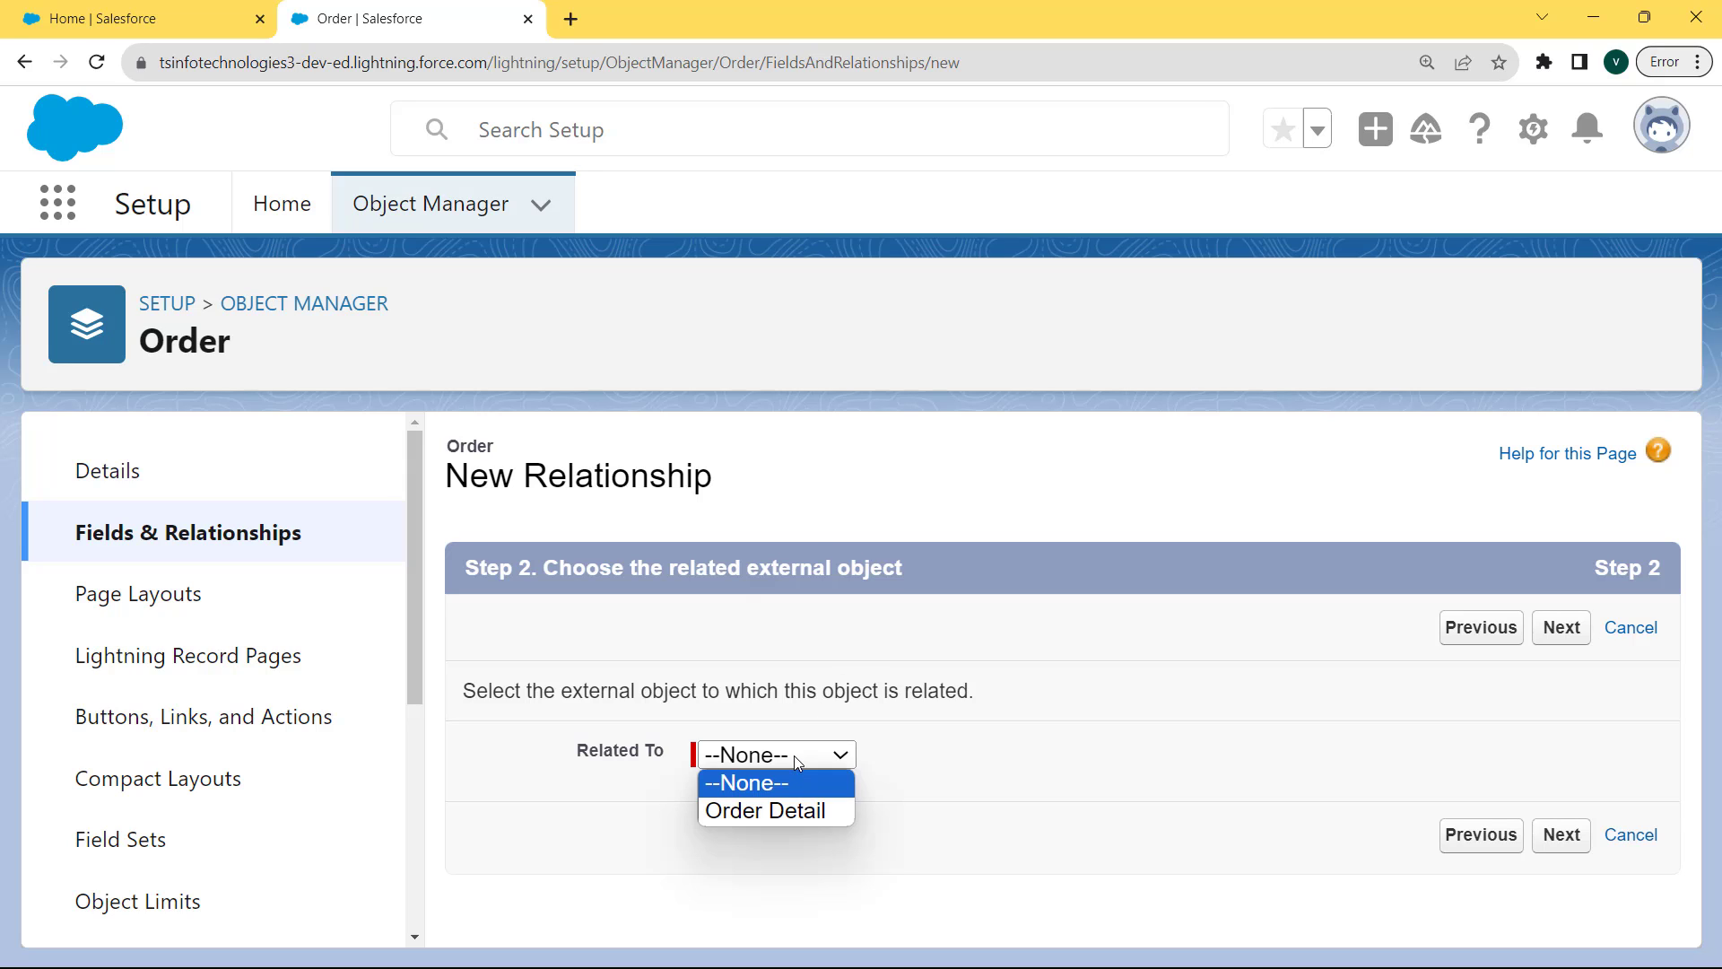
left_click(793, 812)
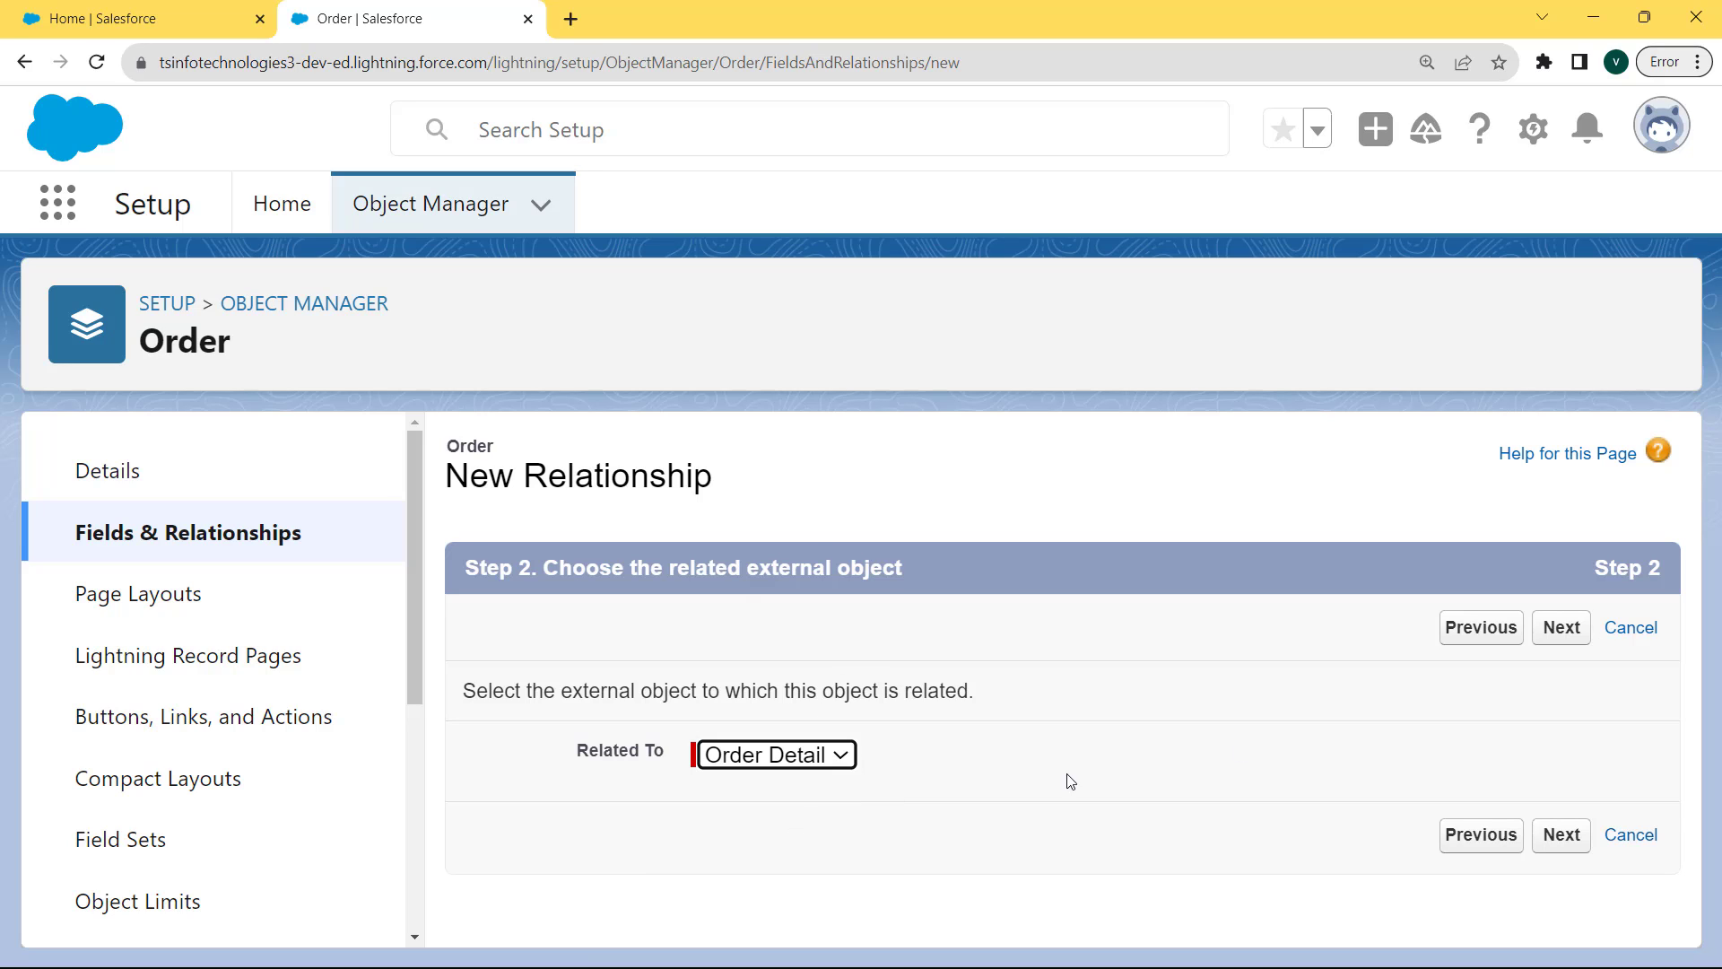
left_click(1562, 628)
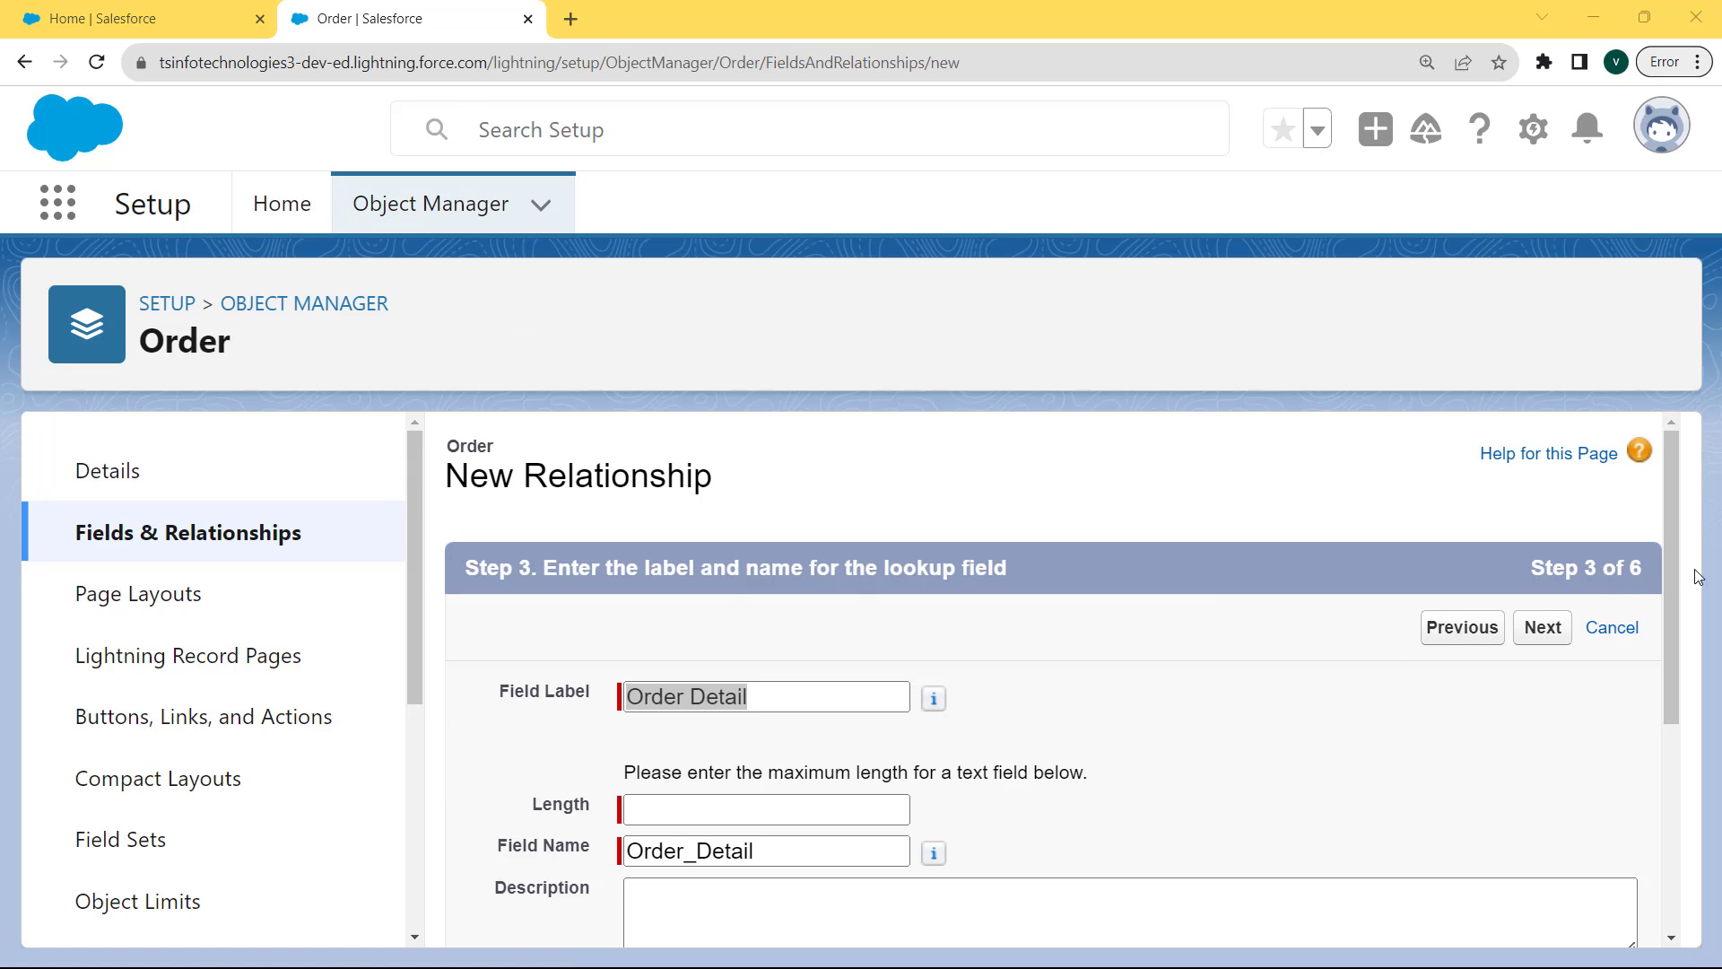
- Label the field 'Order ID' with length 18 and field name Order_ID
left_click(1665, 531)
scroll(1666, 564, "down", 1)
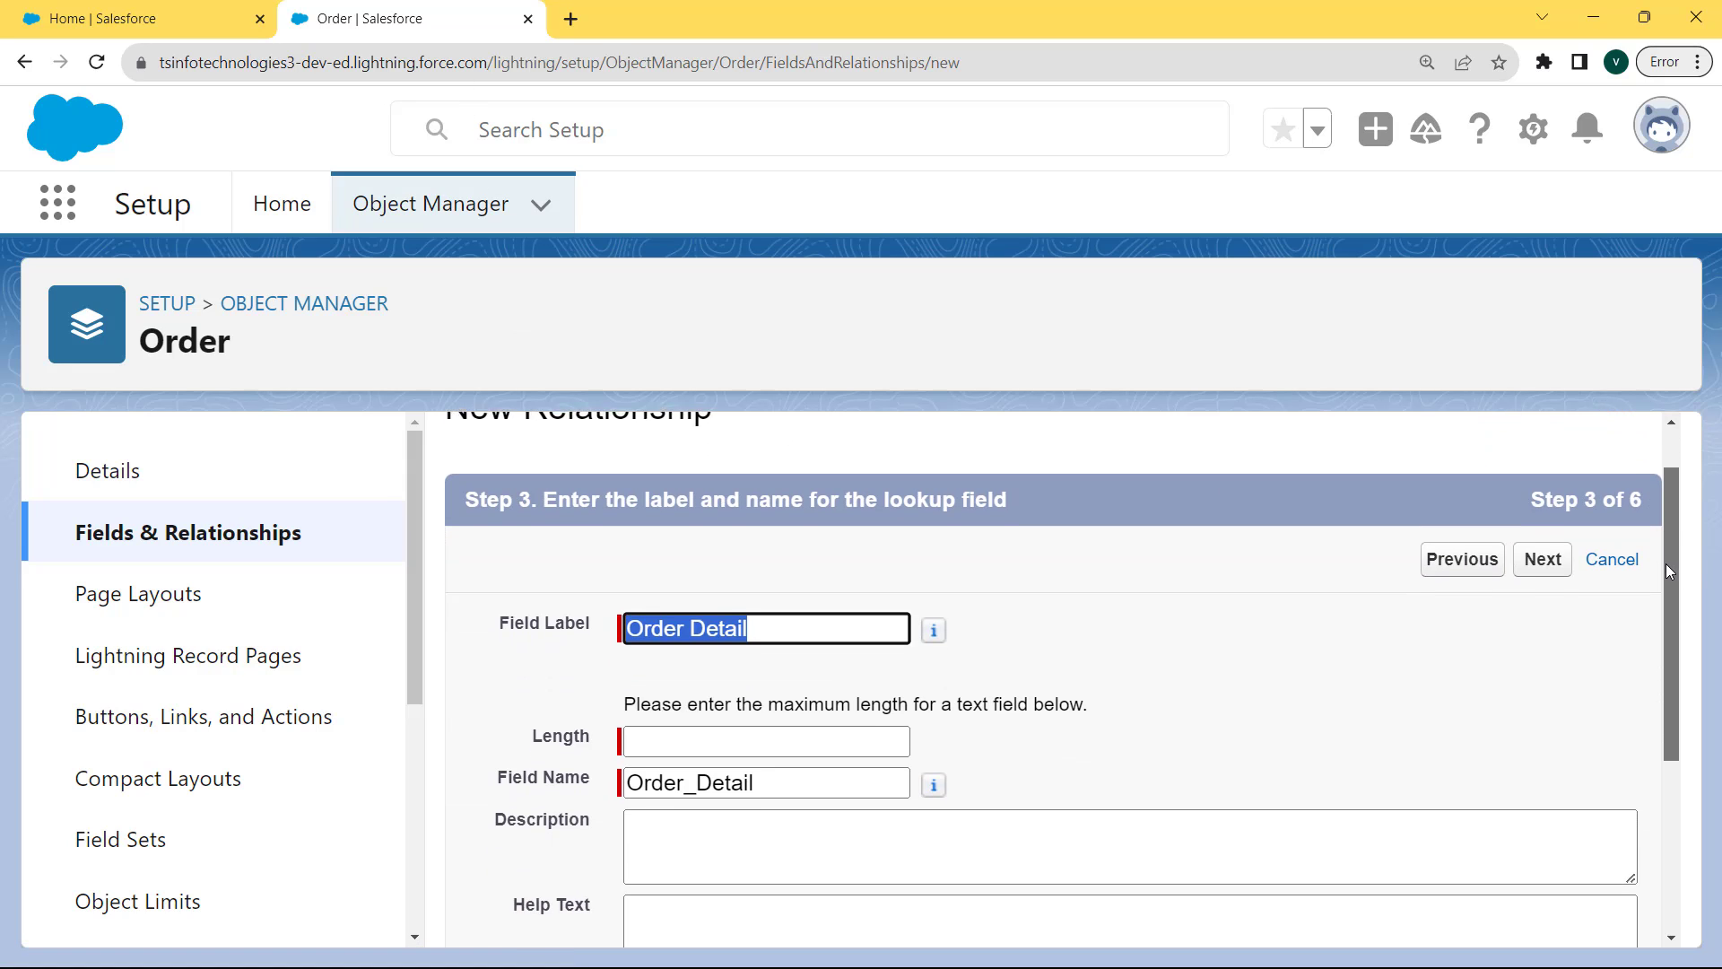
type("Order ID")
left_click_drag(751, 609, 628, 612)
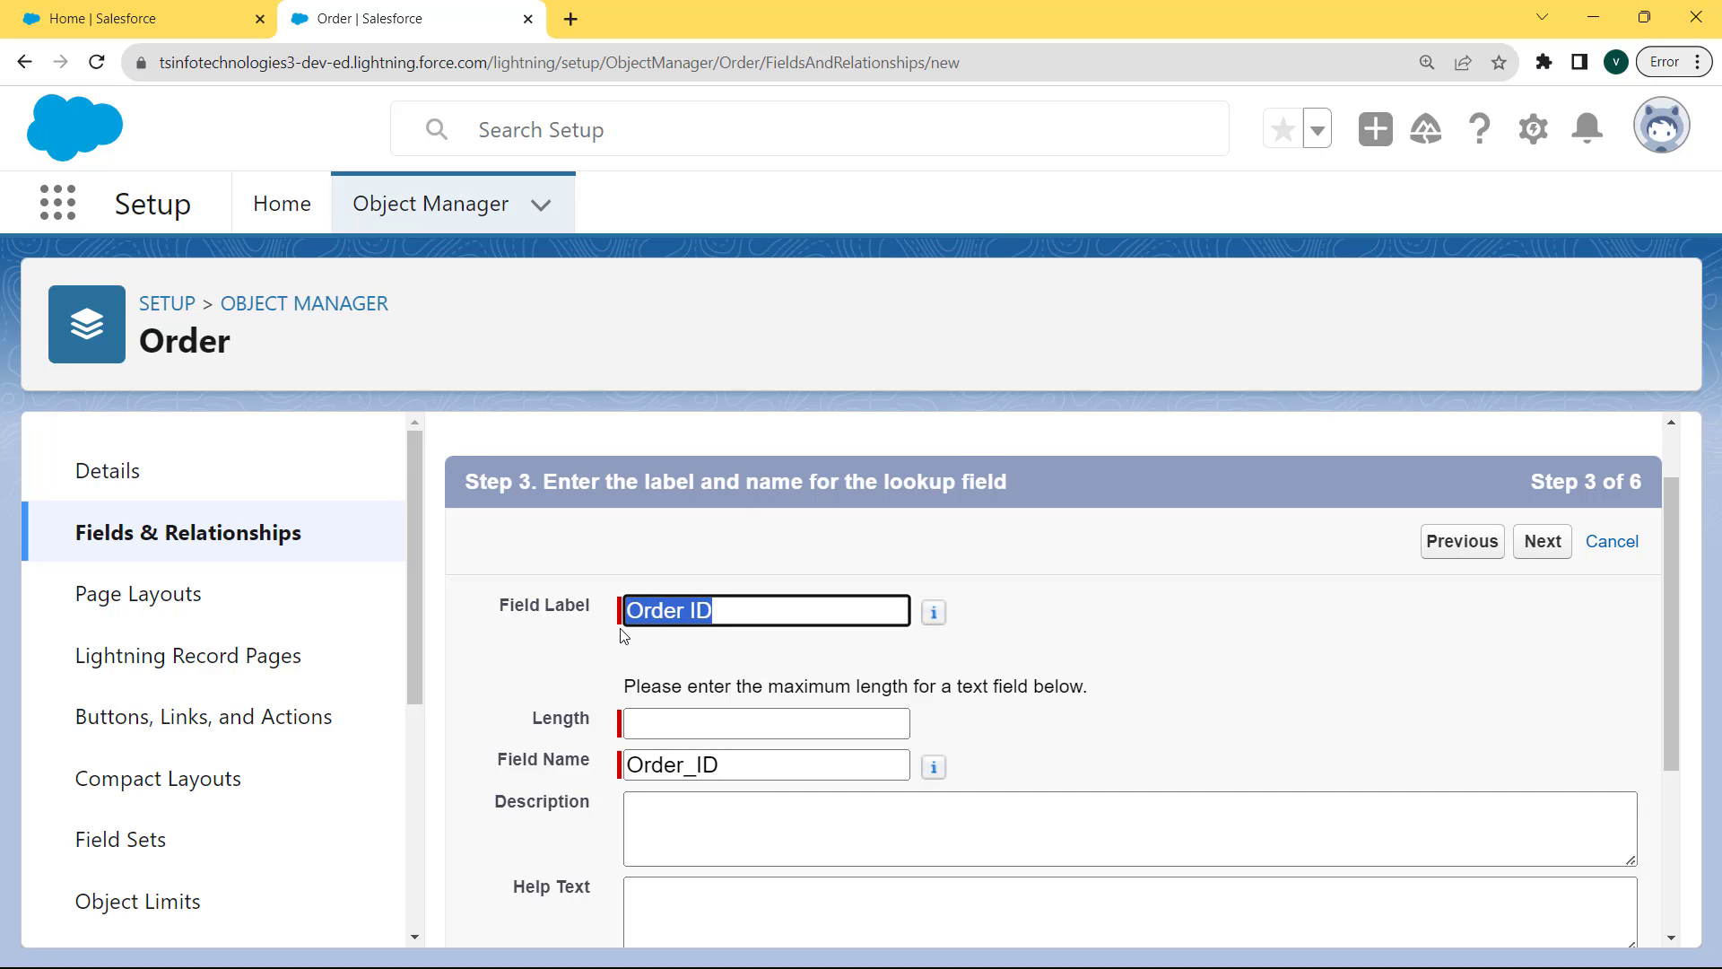
left_click(655, 723)
left_click(762, 764)
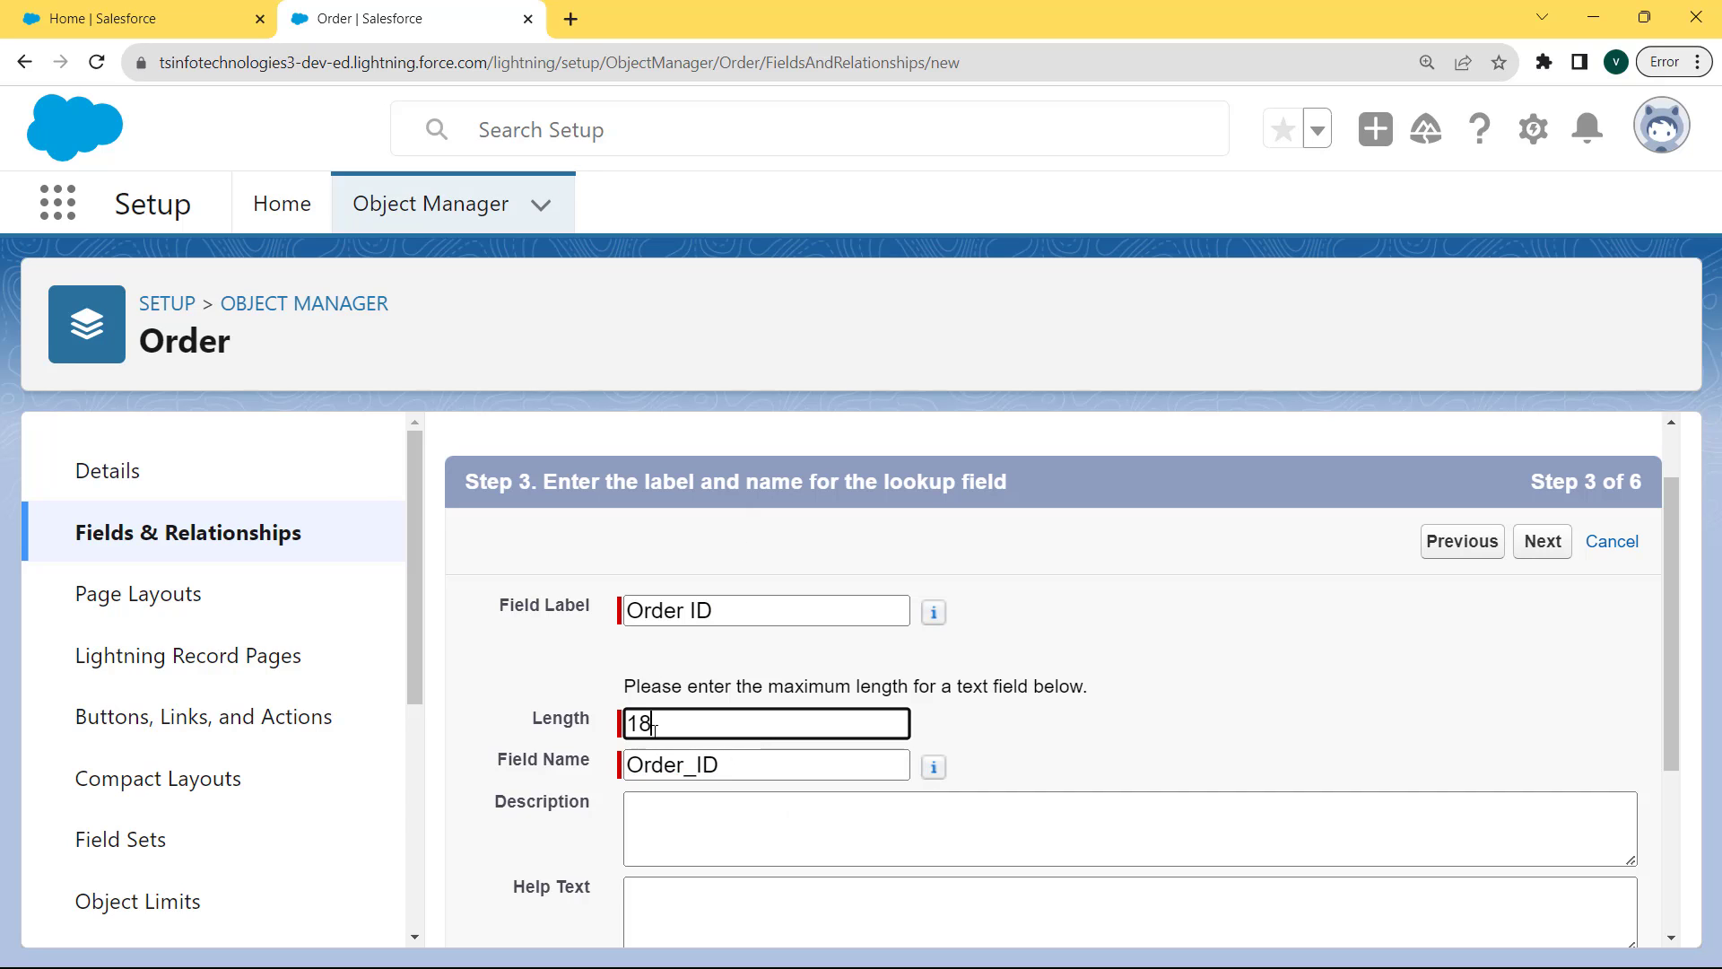
left_click(764, 763)
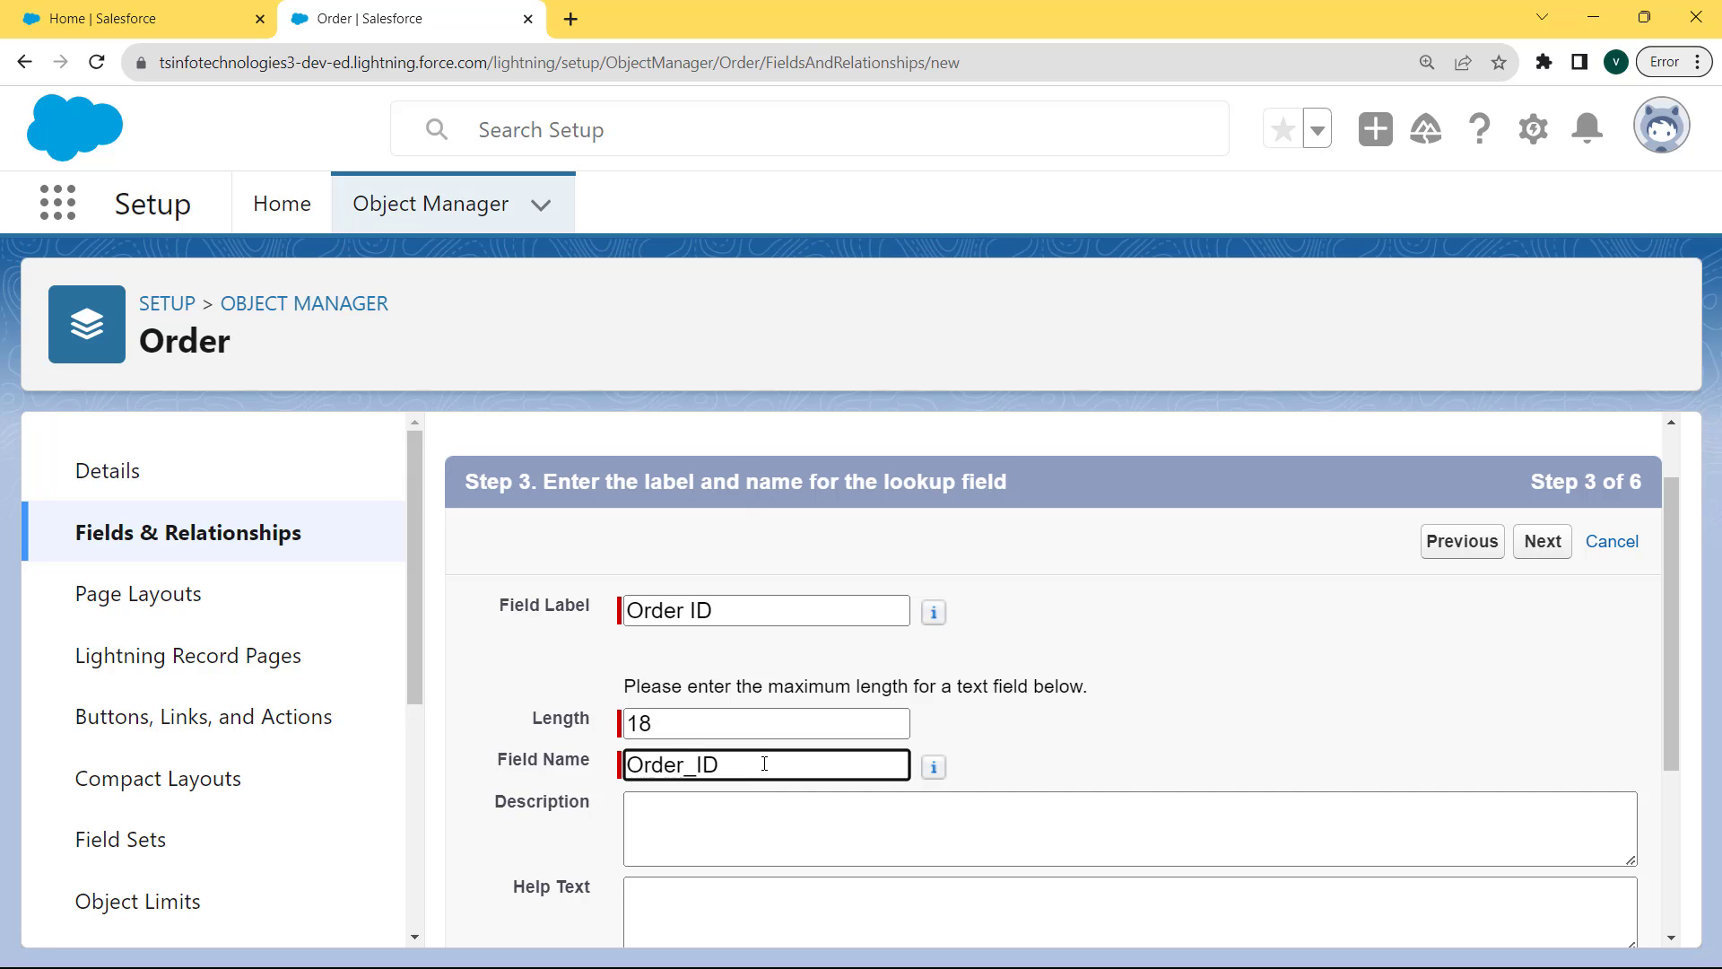
left_click_drag(1661, 639, 1669, 825)
left_click(1559, 908)
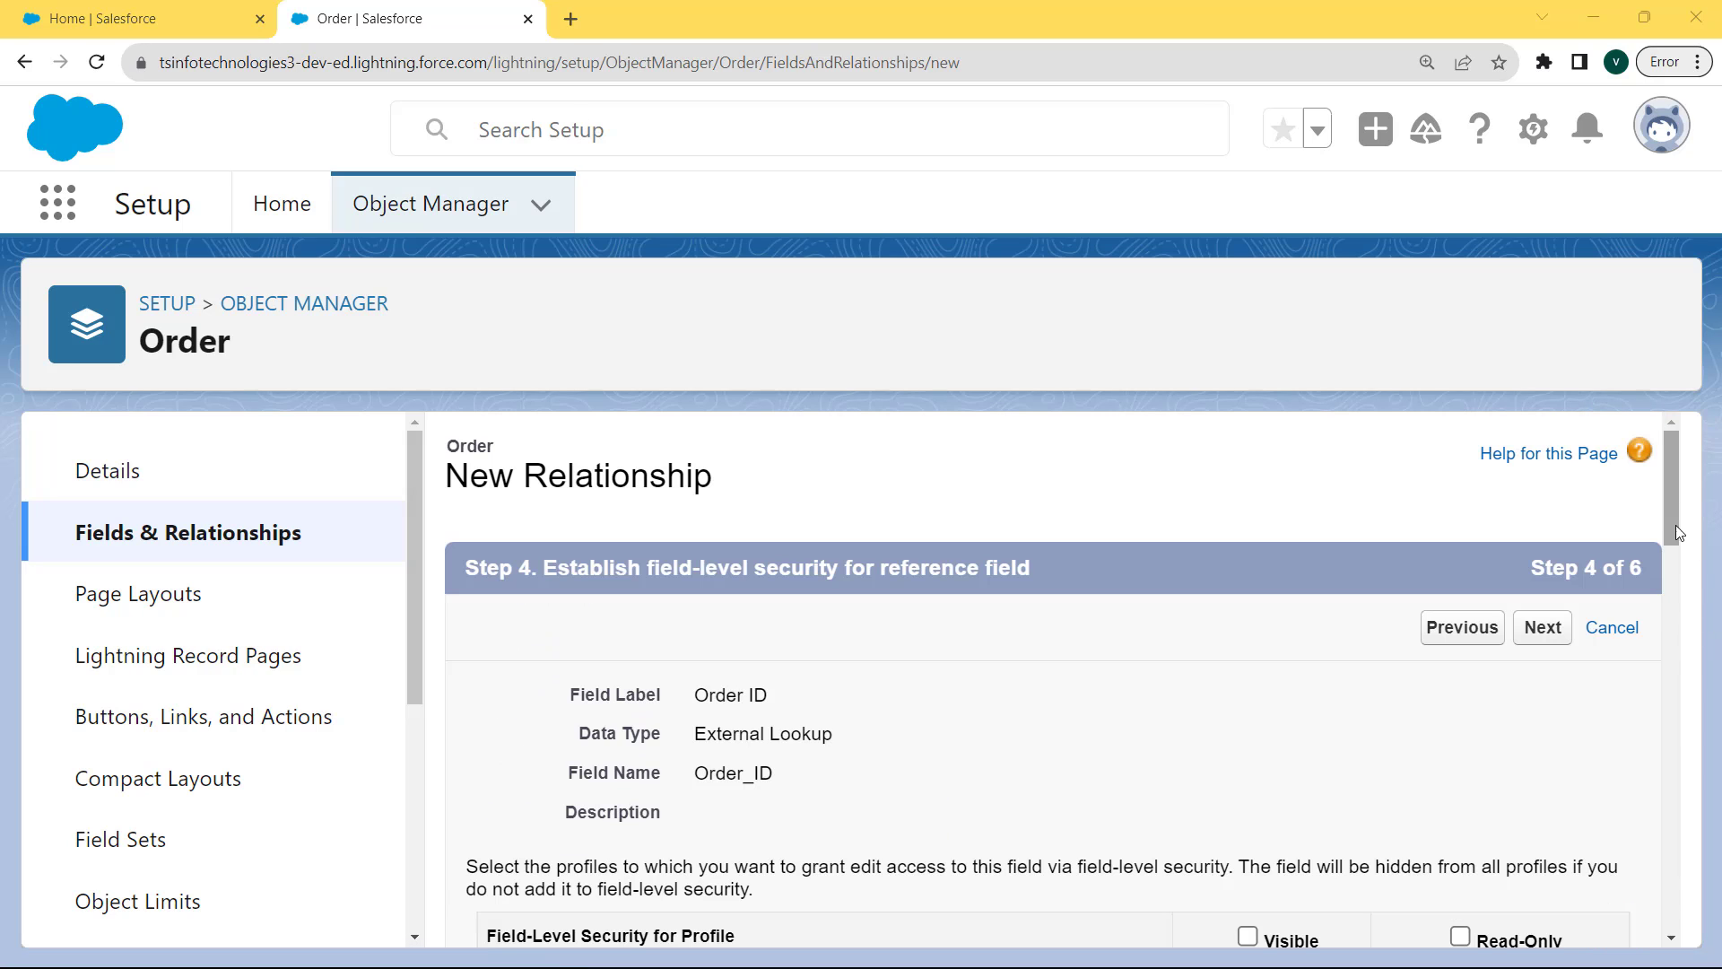
- Make Order ID visible to every profile and continue past the page layout step
left_click_drag(1672, 522, 1673, 565)
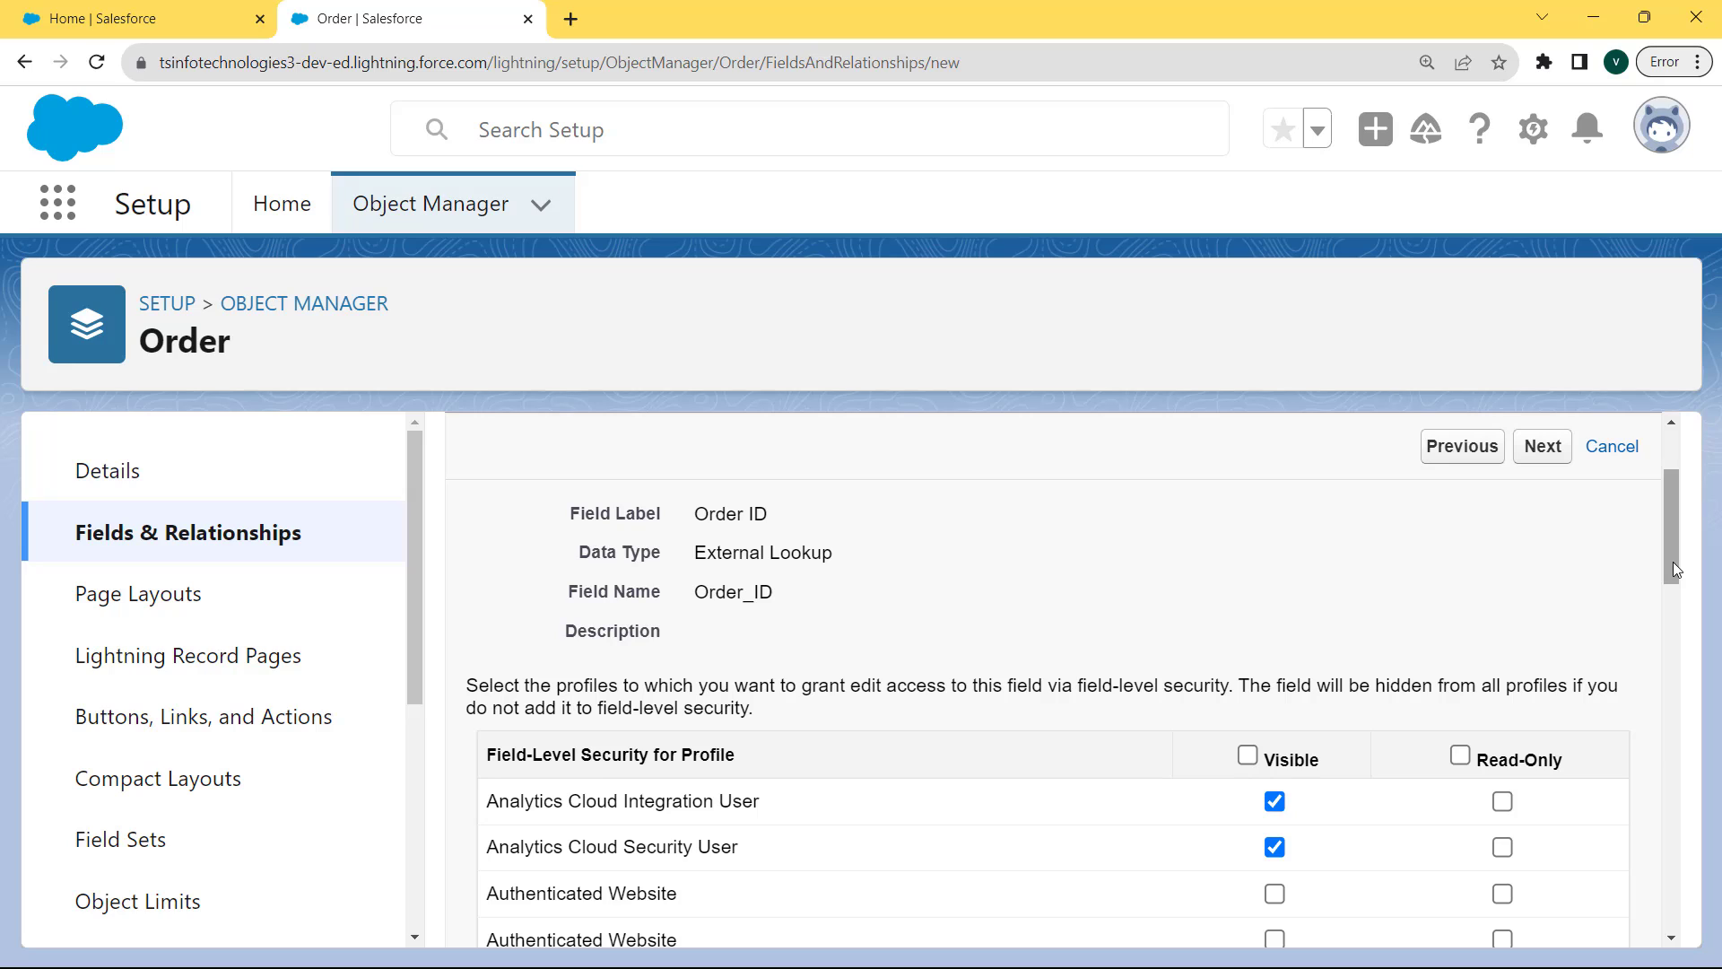
left_click(1248, 756)
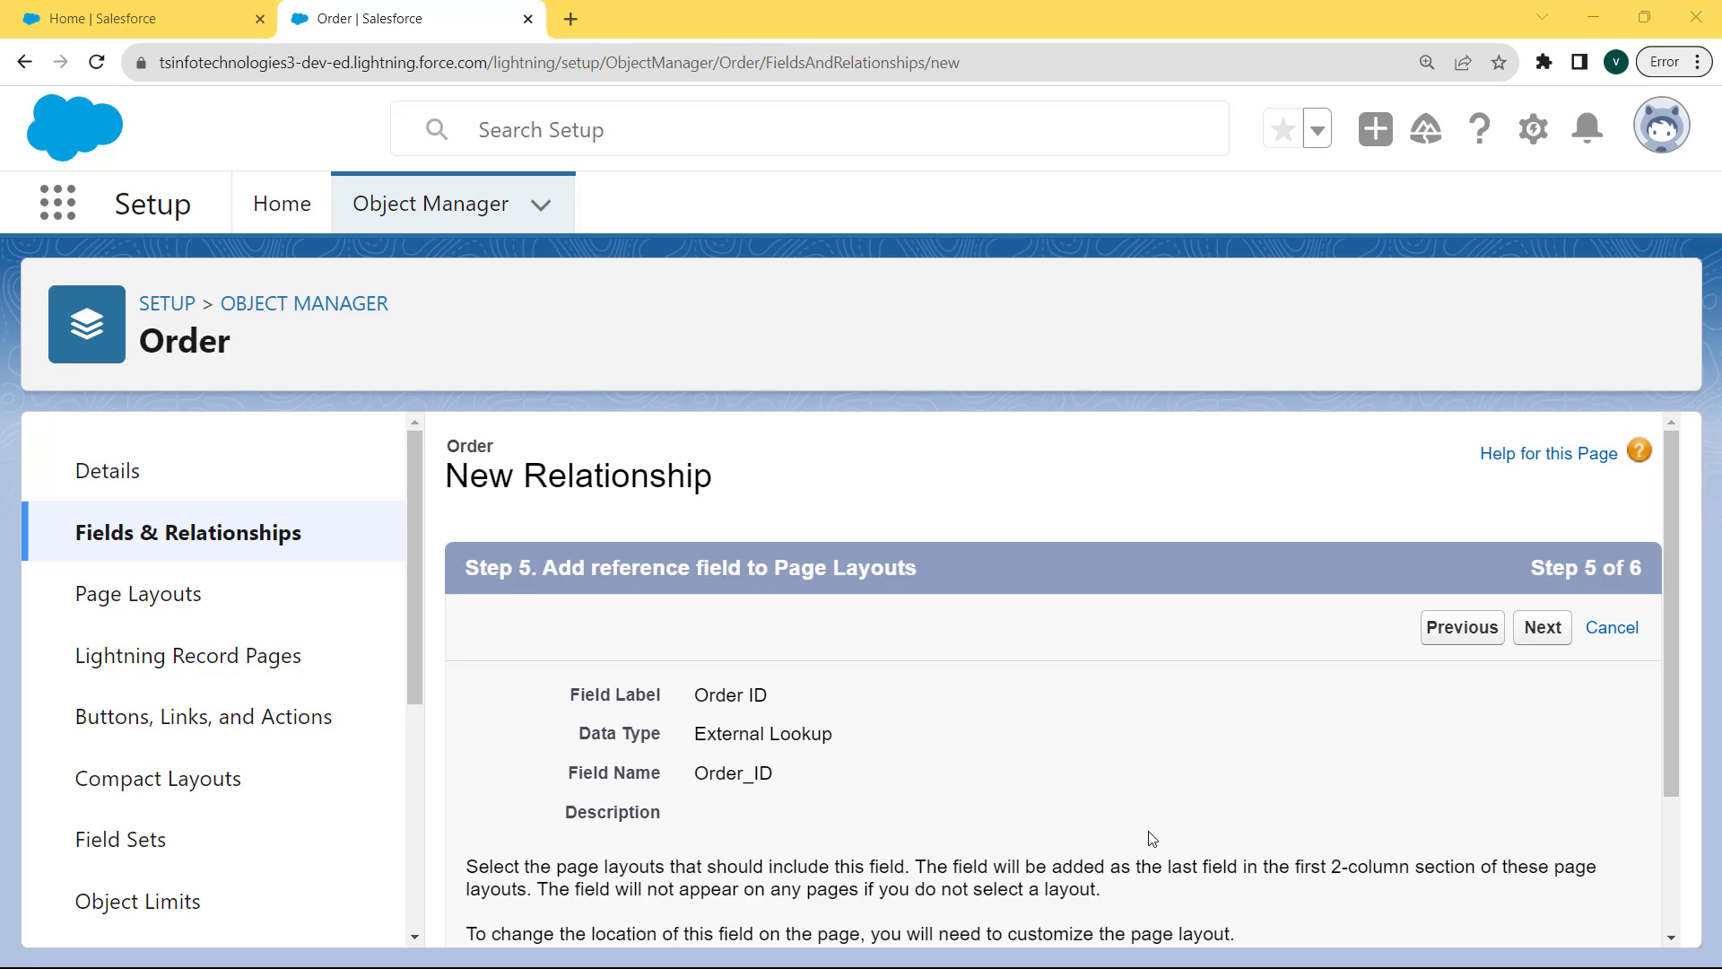
left_click(1543, 627)
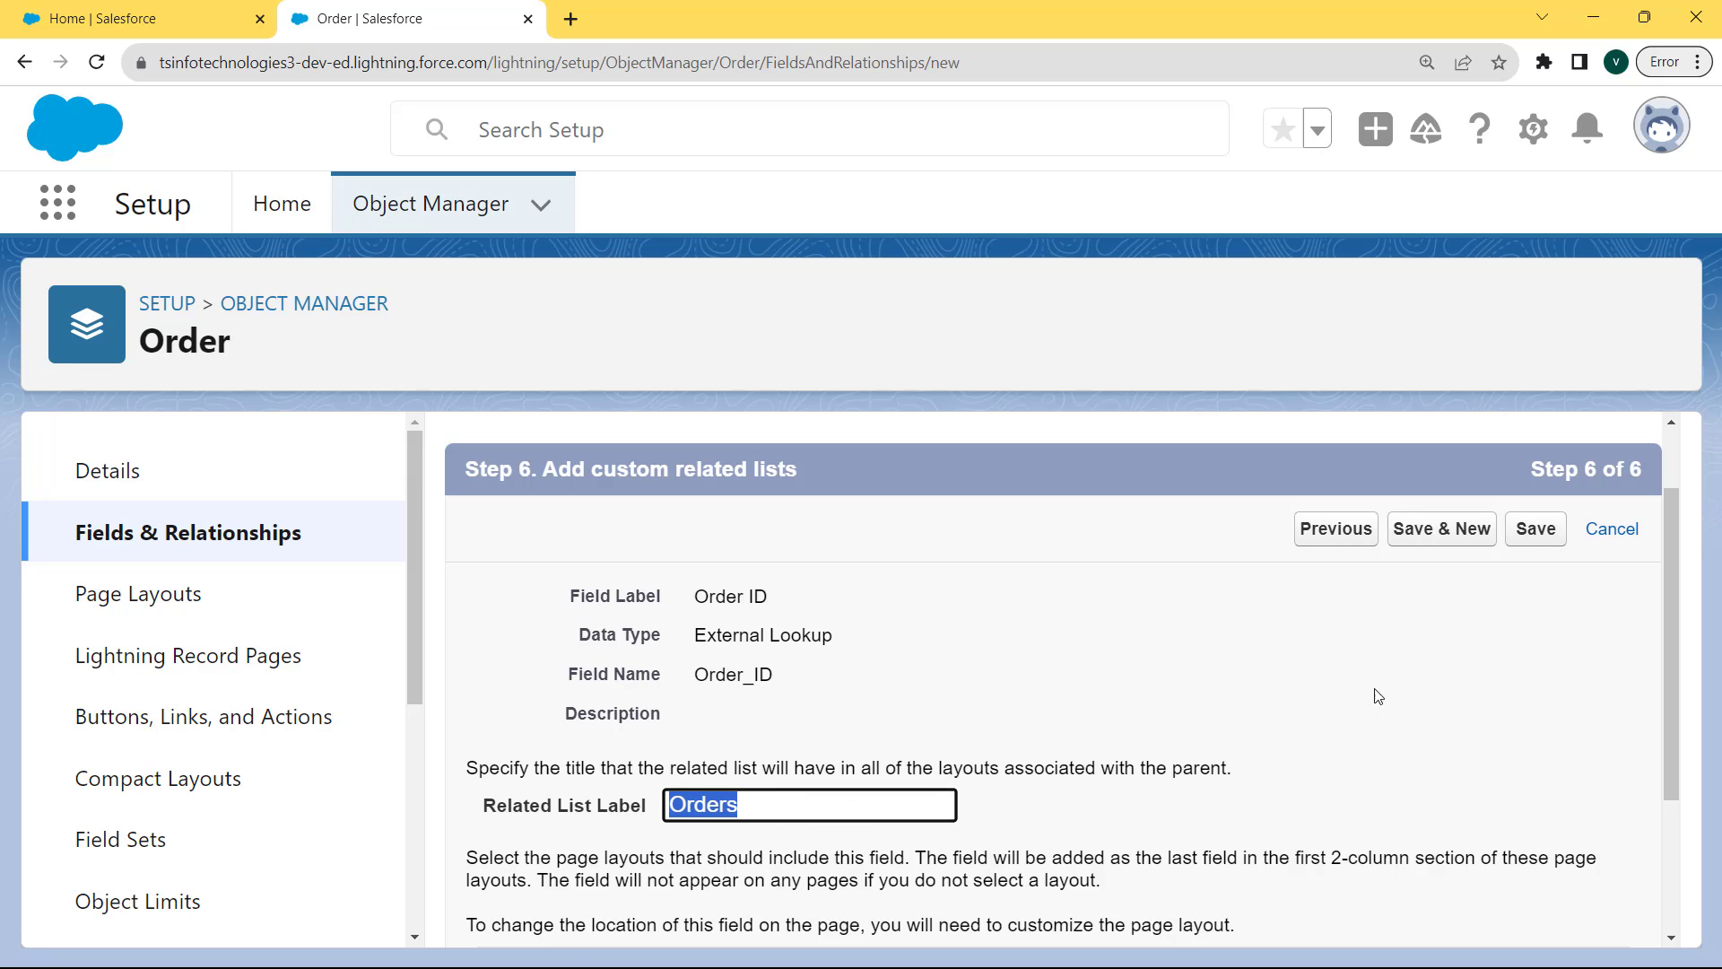
- Save Order ID and confirm it is listed as External Lookup (Order Detail)
left_click(1536, 529)
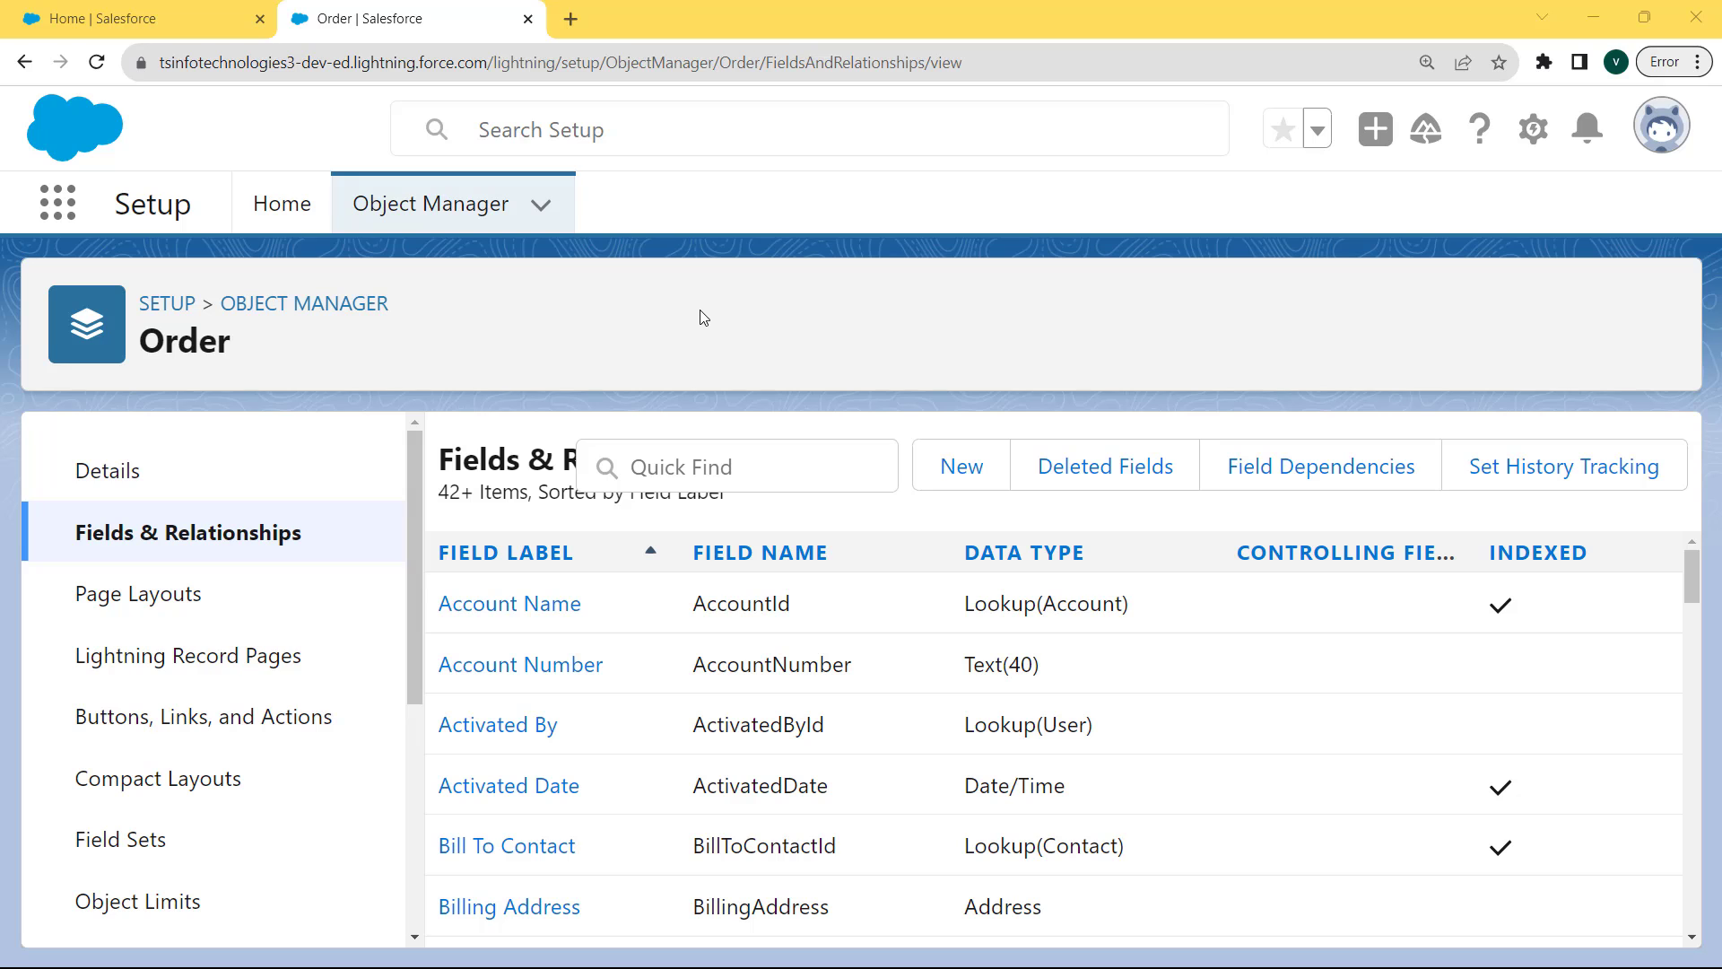
left_click_drag(1693, 587, 1691, 776)
scroll(1175, 788, "down", 1)
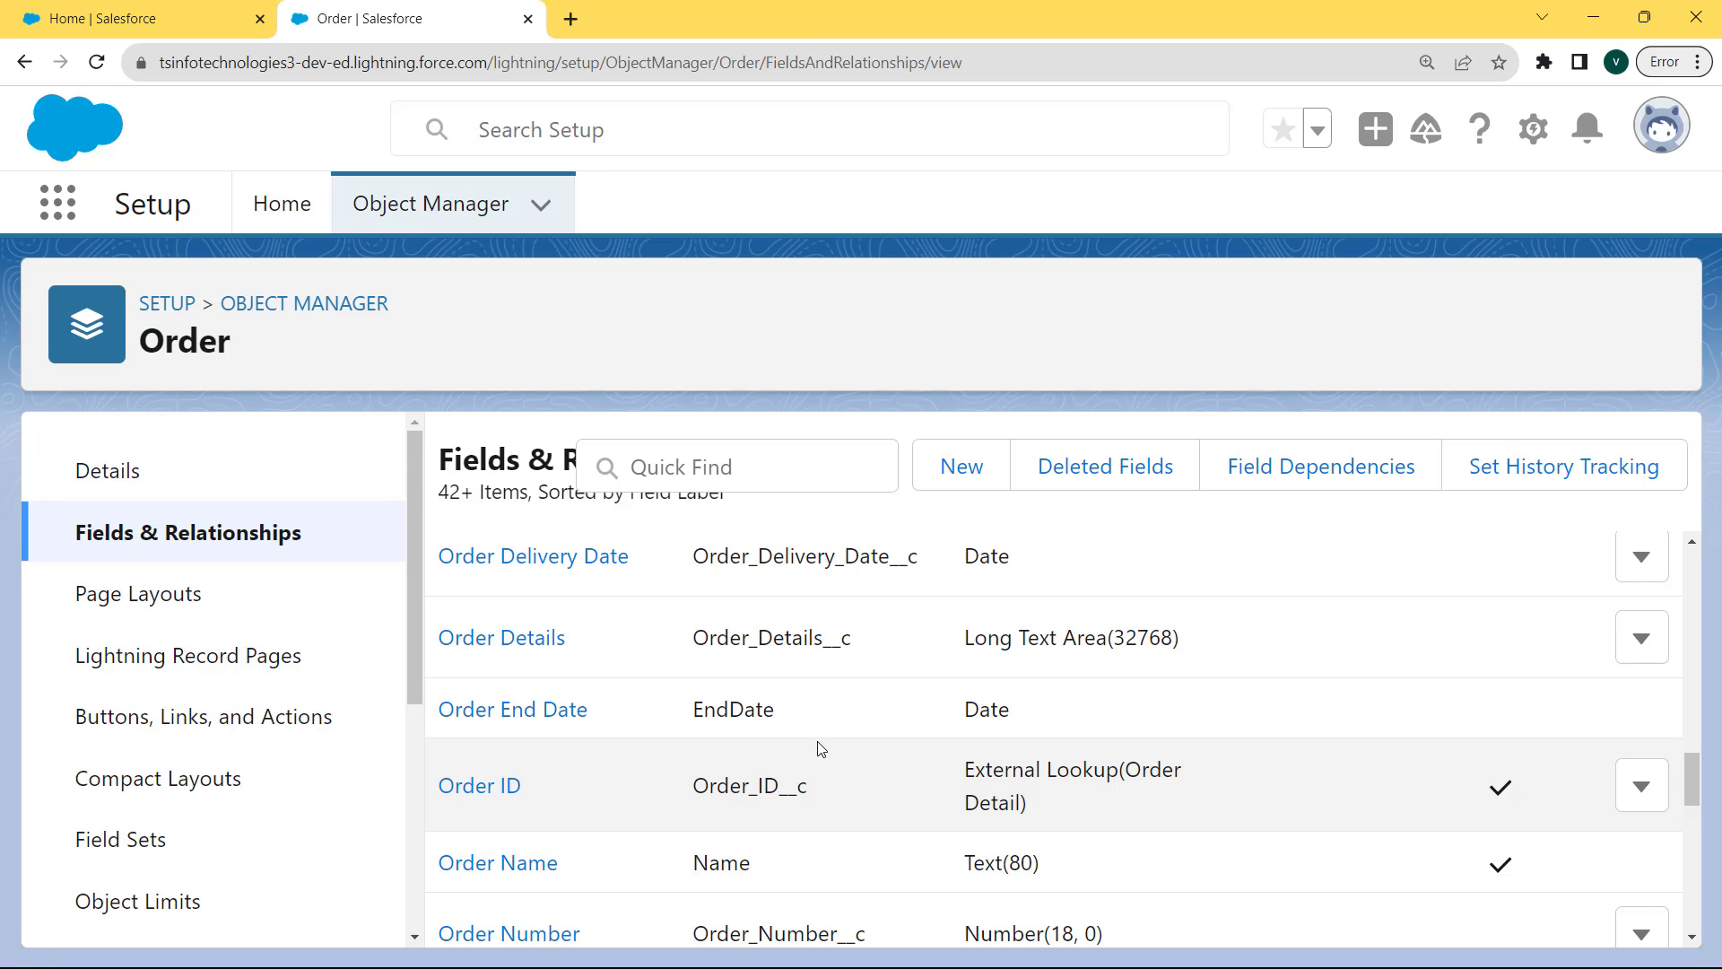
left_click(1672, 127)
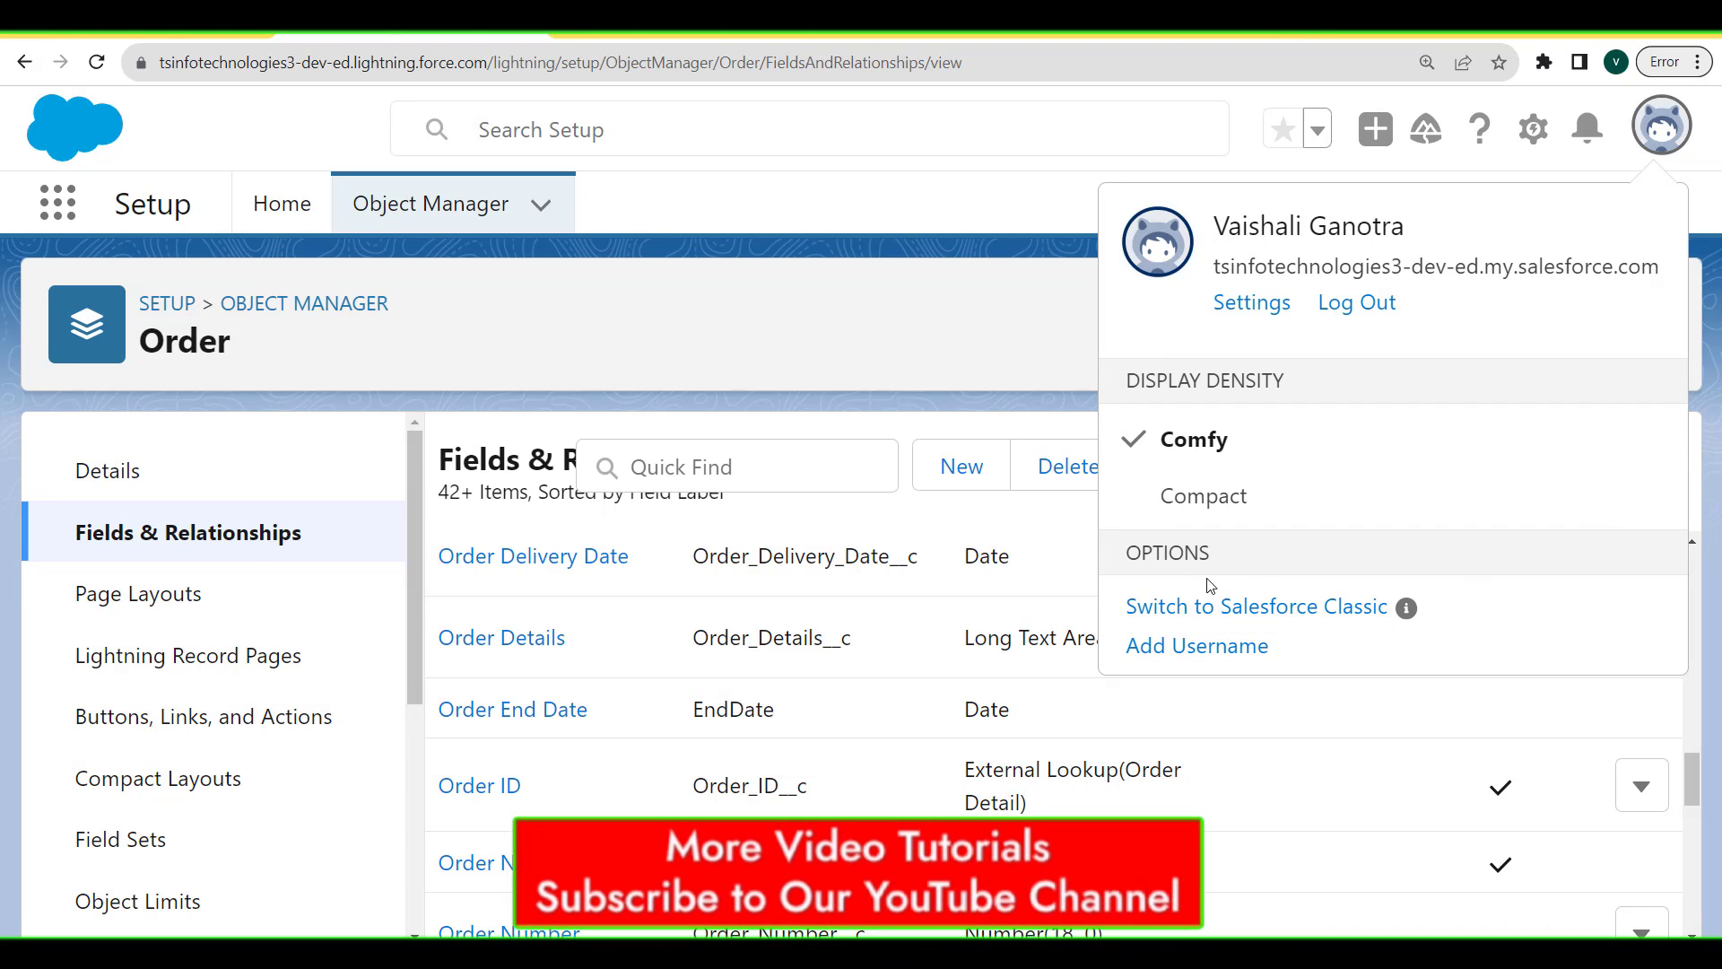
- Switch to Salesforce Classic and open its Setup page from the user menu
left_click(1292, 610)
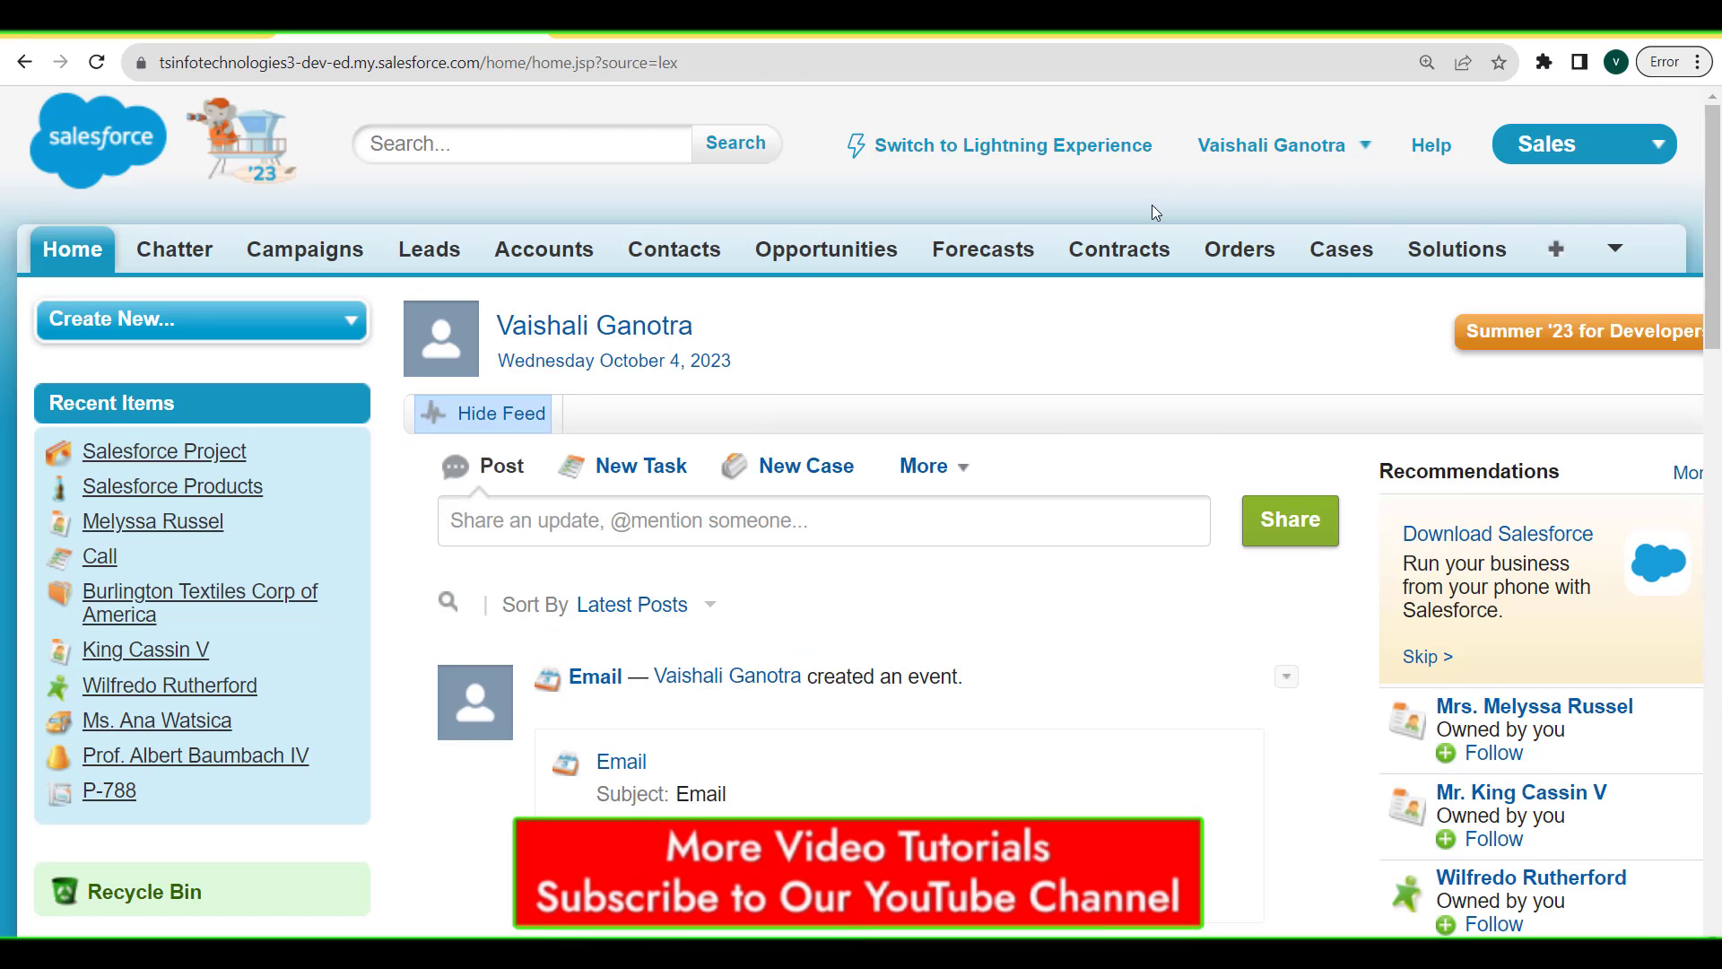
left_click(1366, 149)
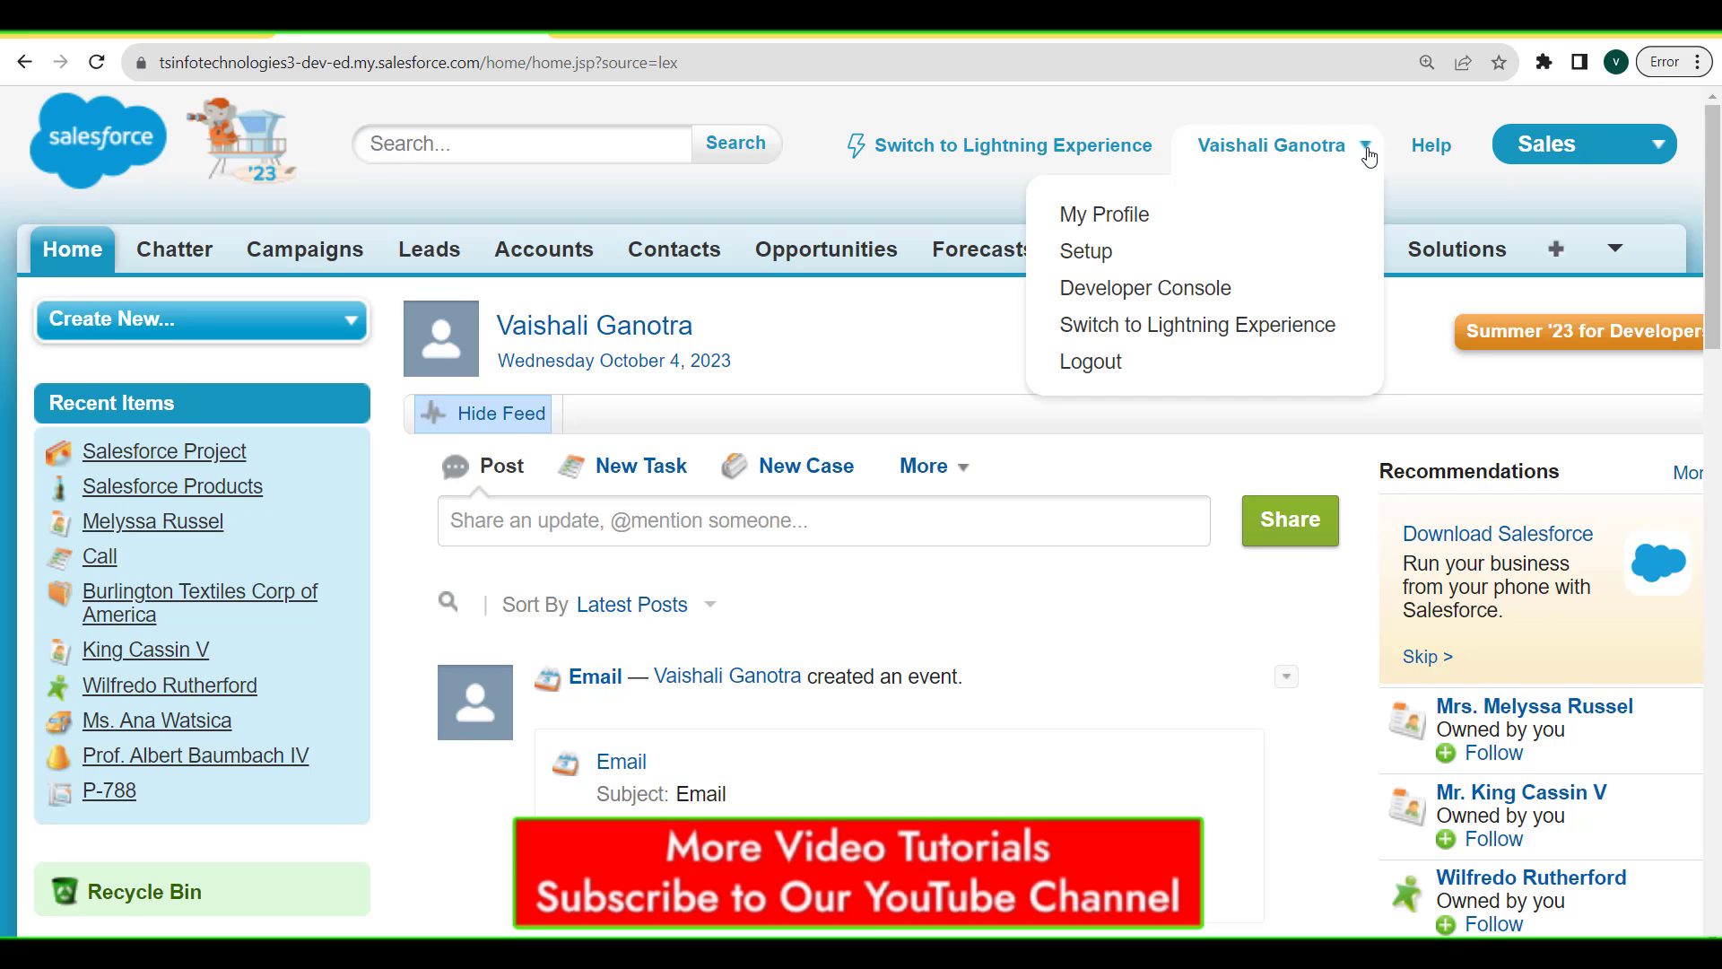
left_click(1083, 260)
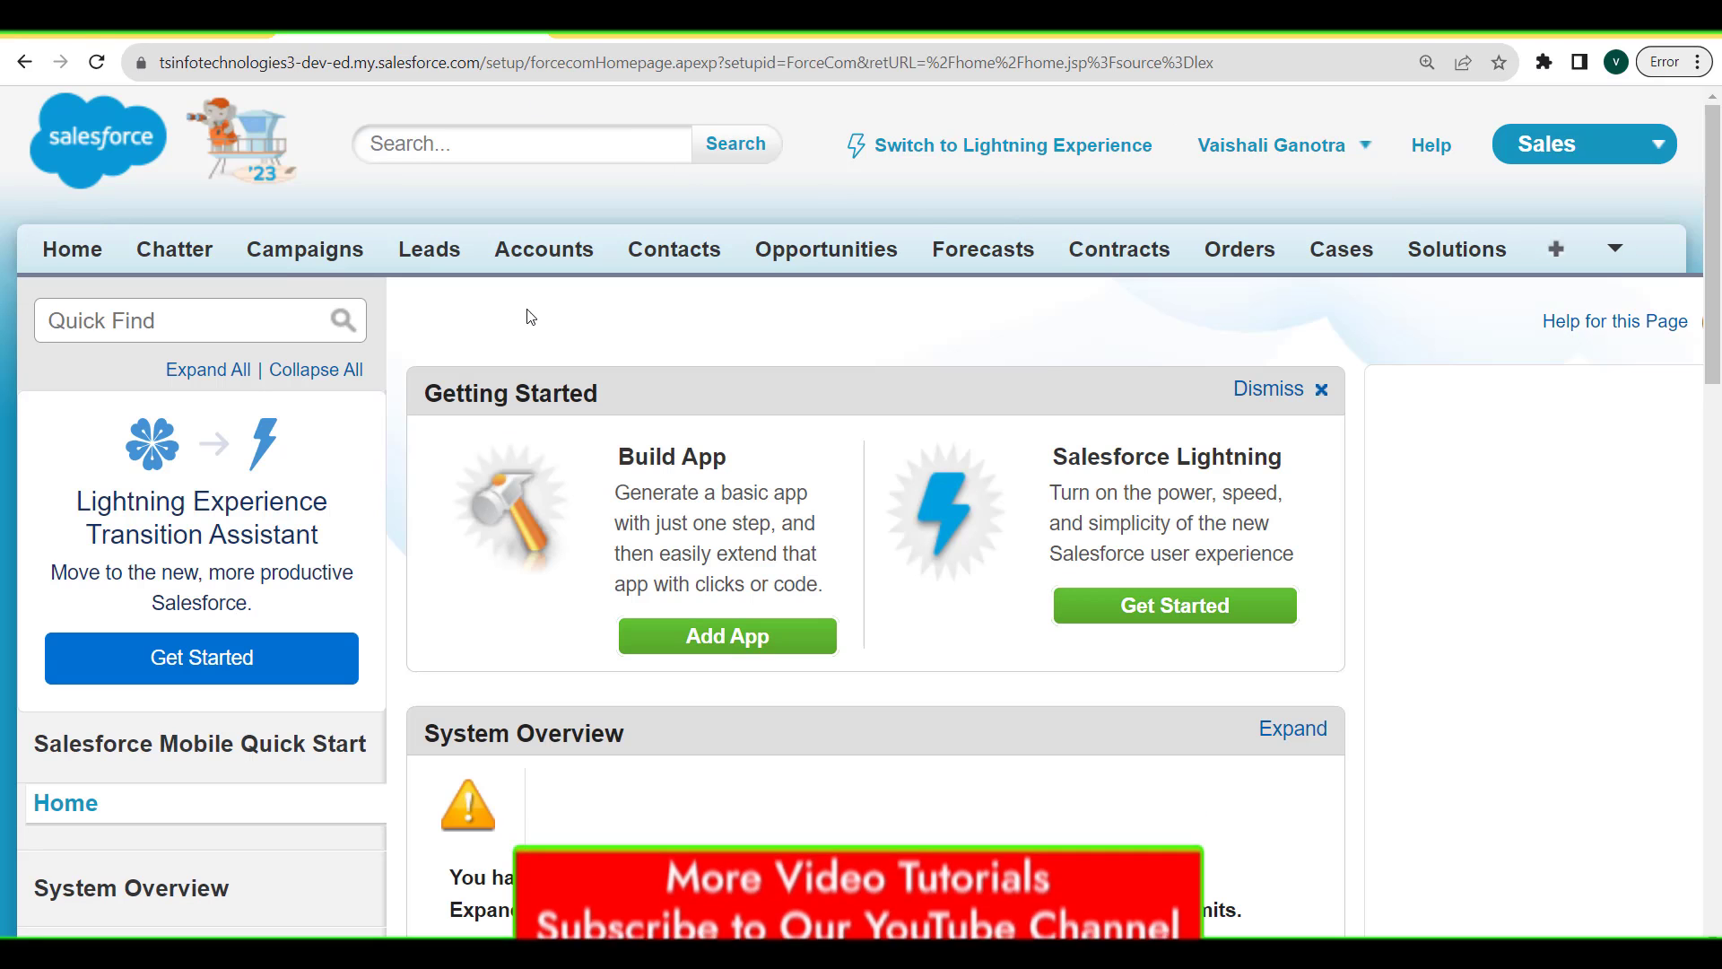
- Search Setup for 'product' and open the Product Fields list's custom fields section
left_click(257, 320)
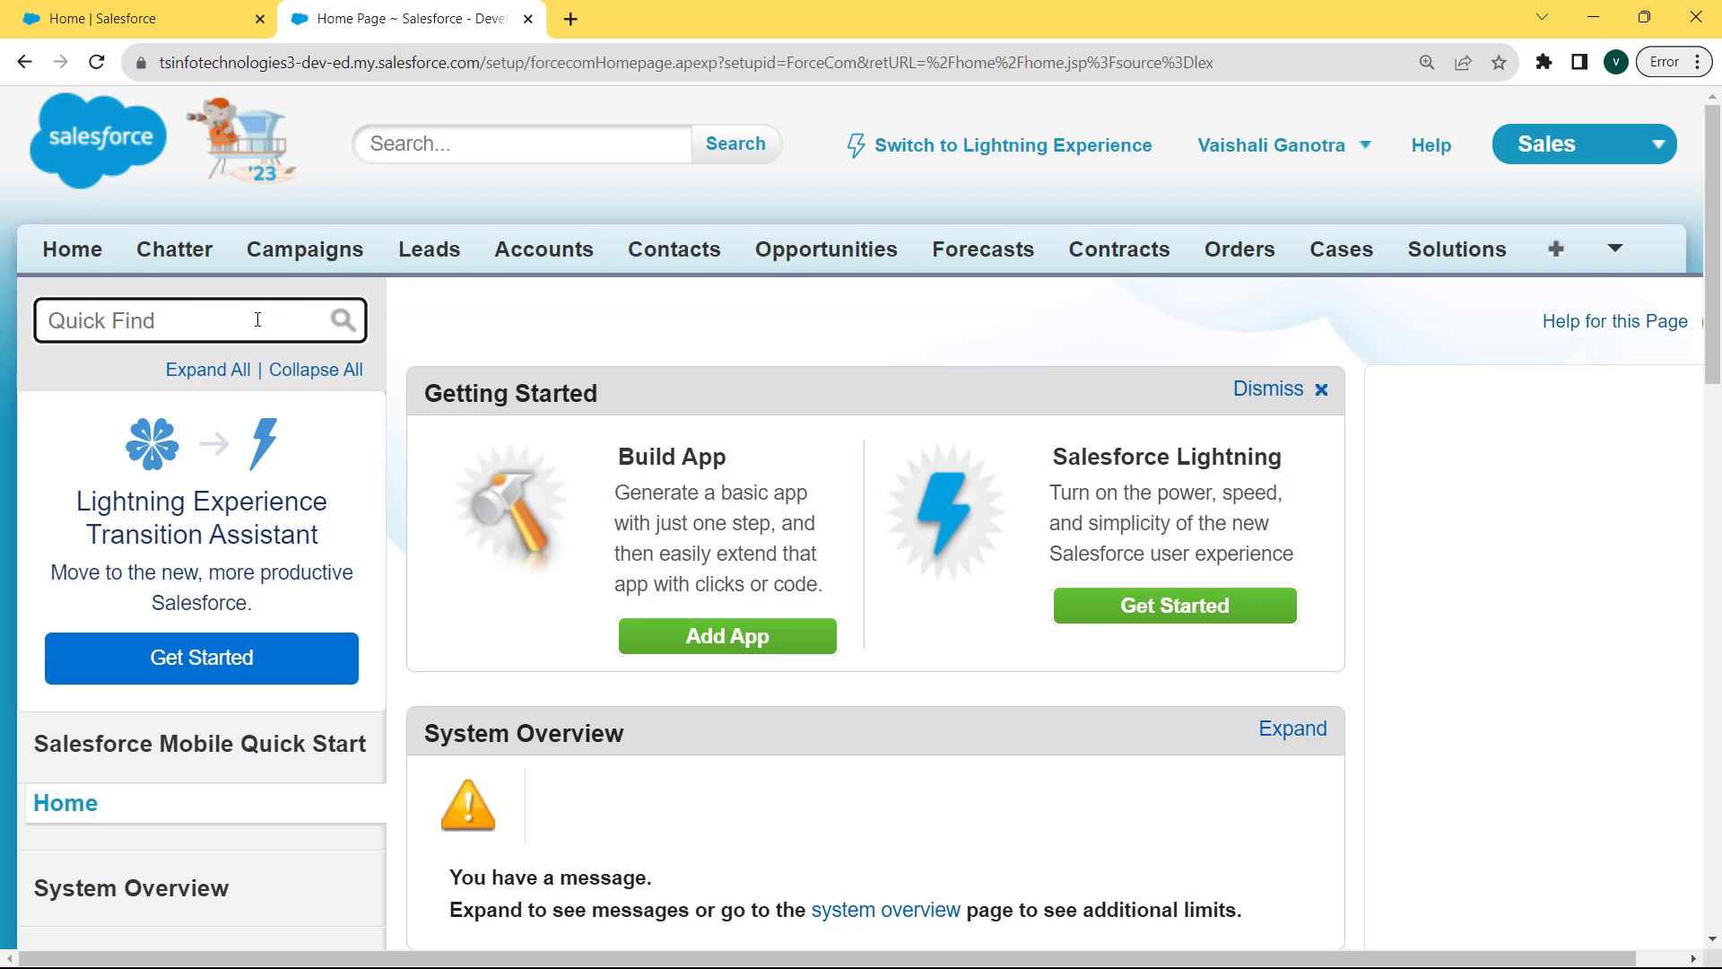
type("product")
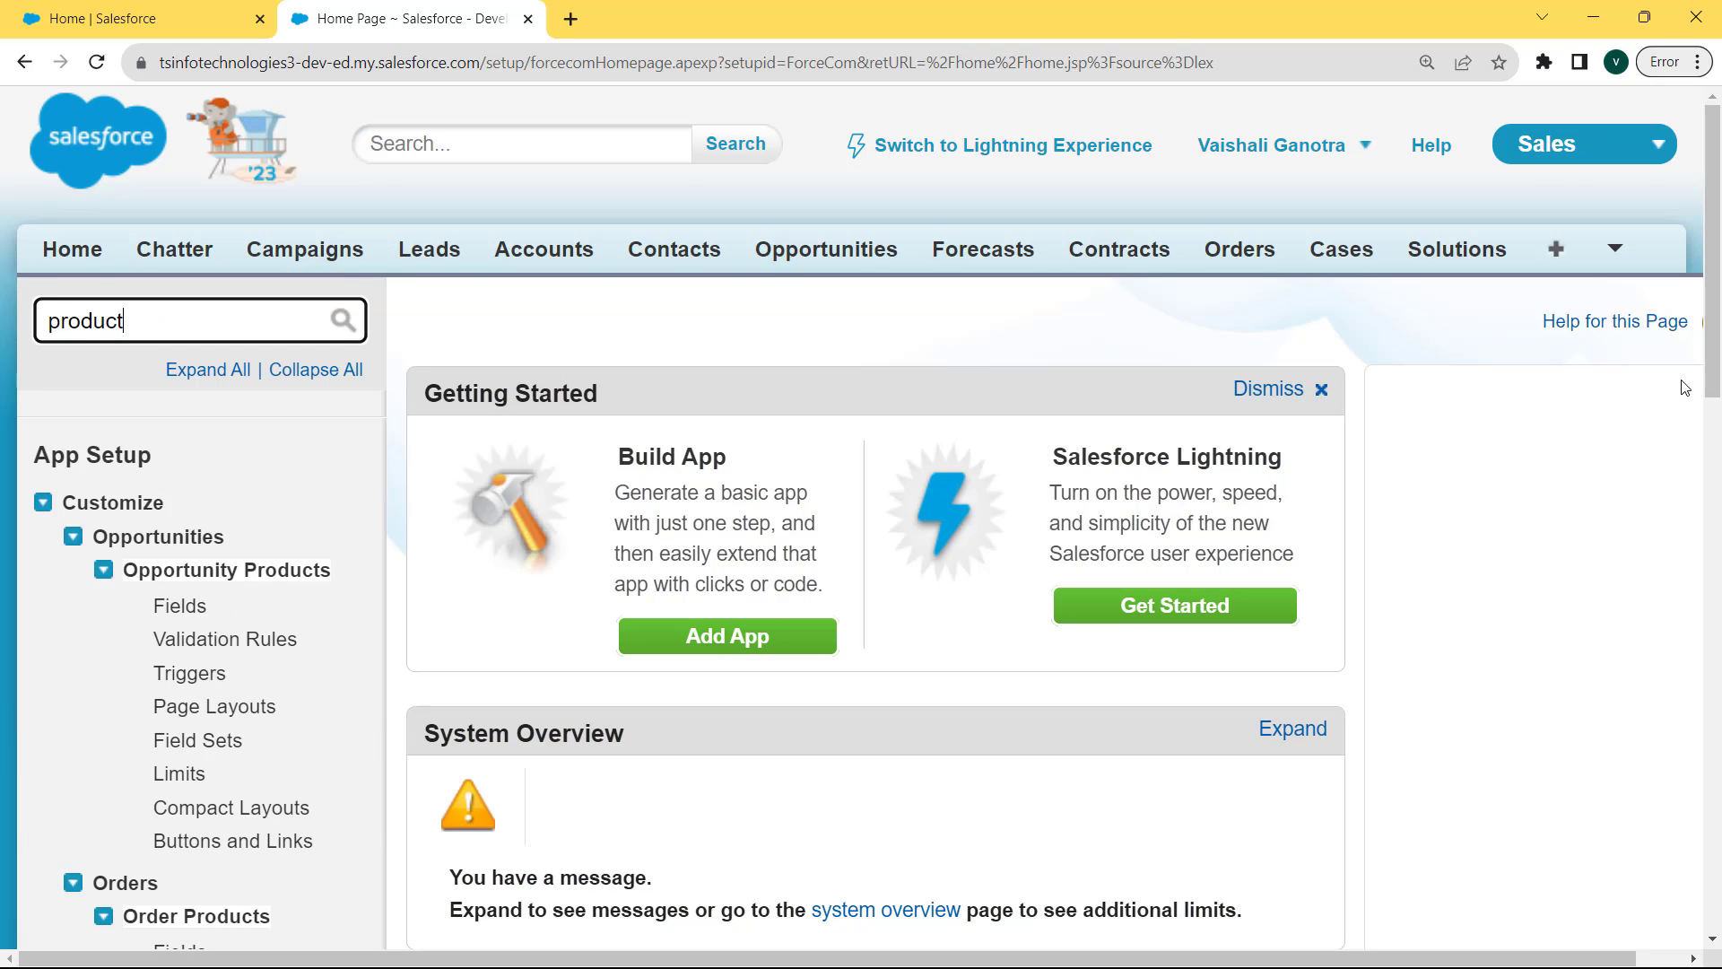
left_click_drag(1715, 334, 1716, 537)
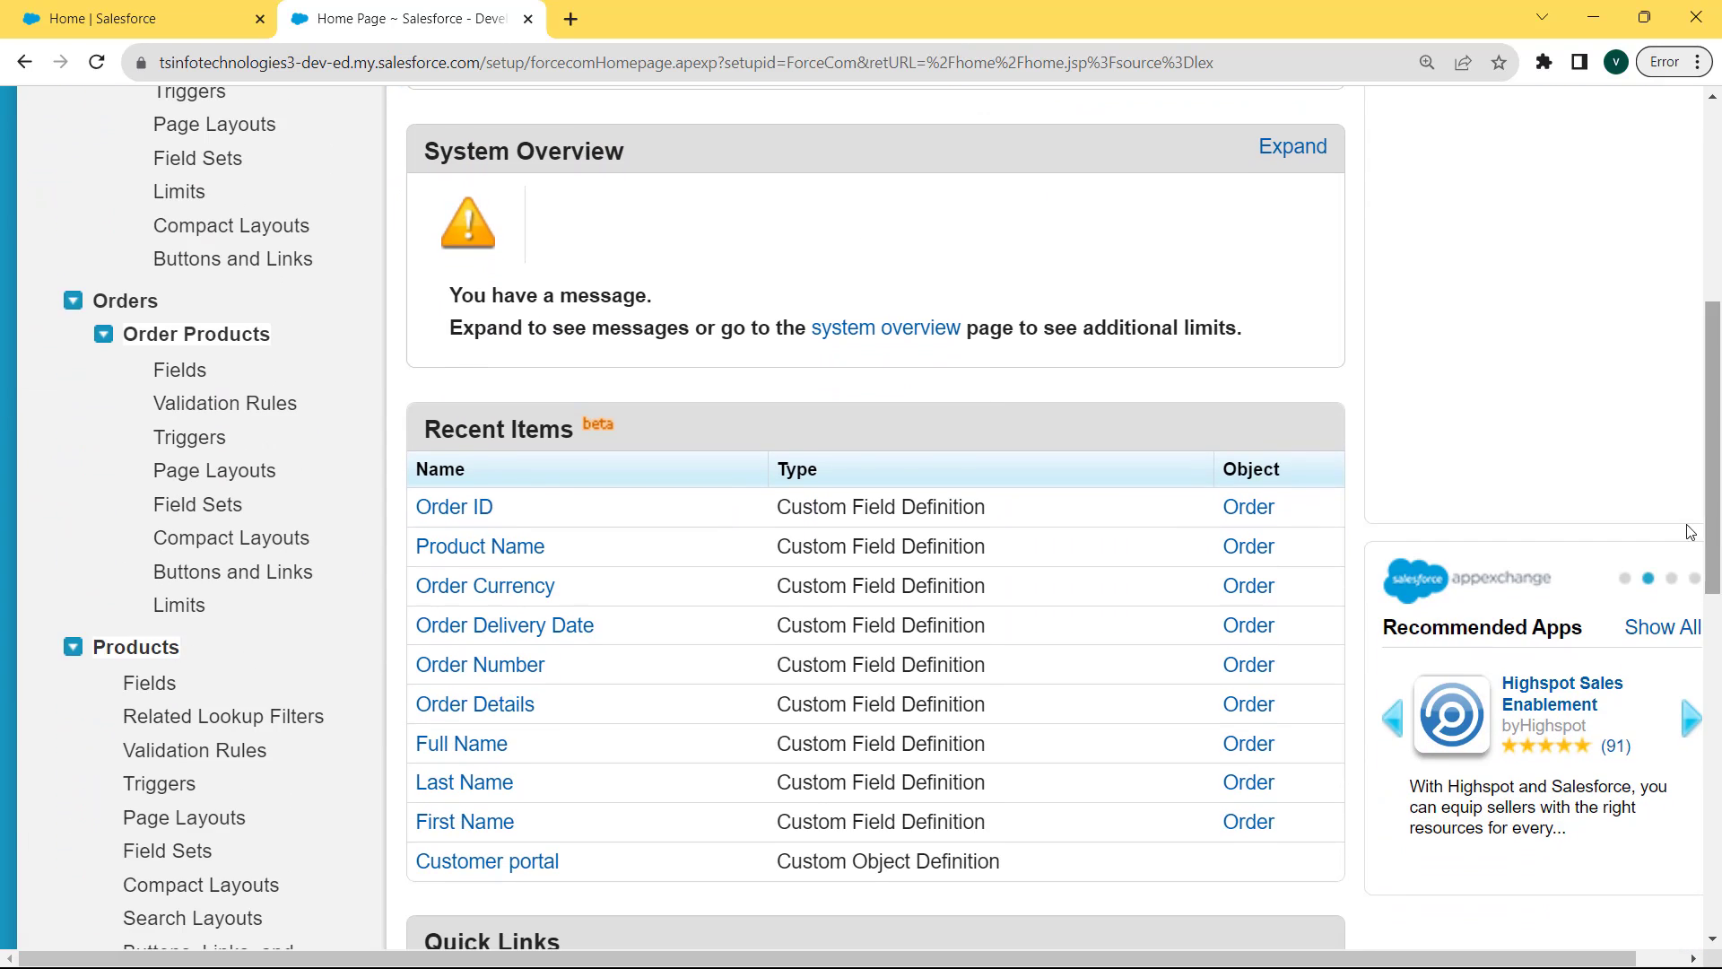
left_click(162, 687)
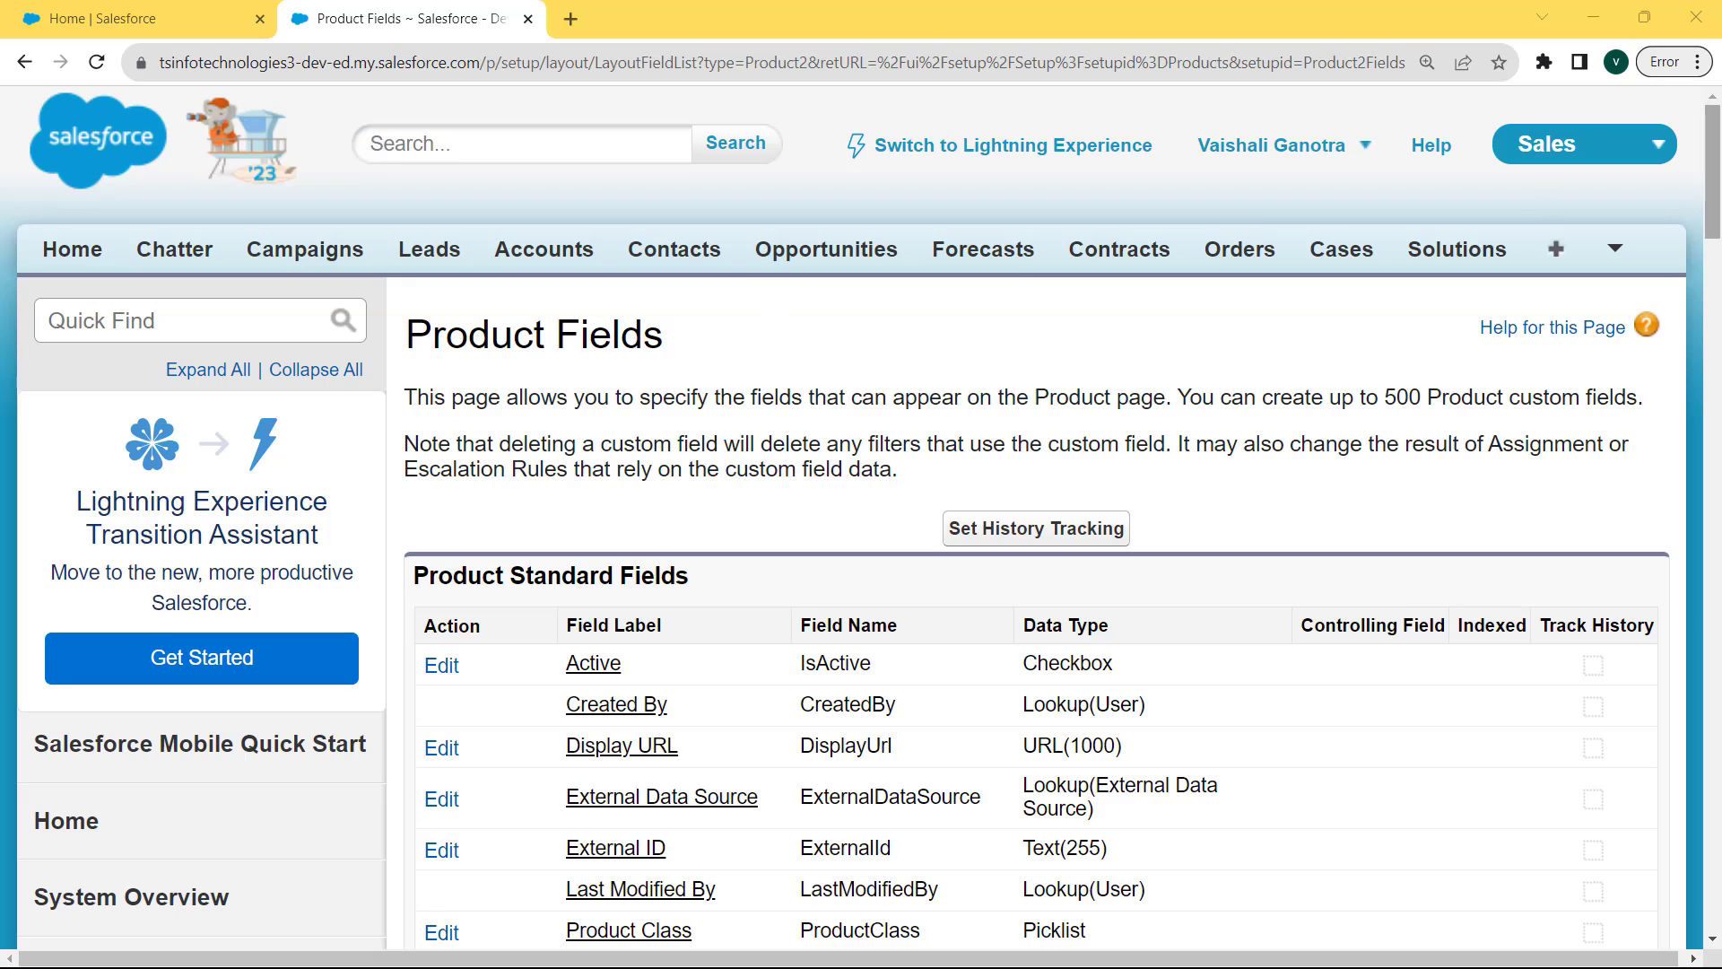
left_click_drag(1715, 202, 1717, 394)
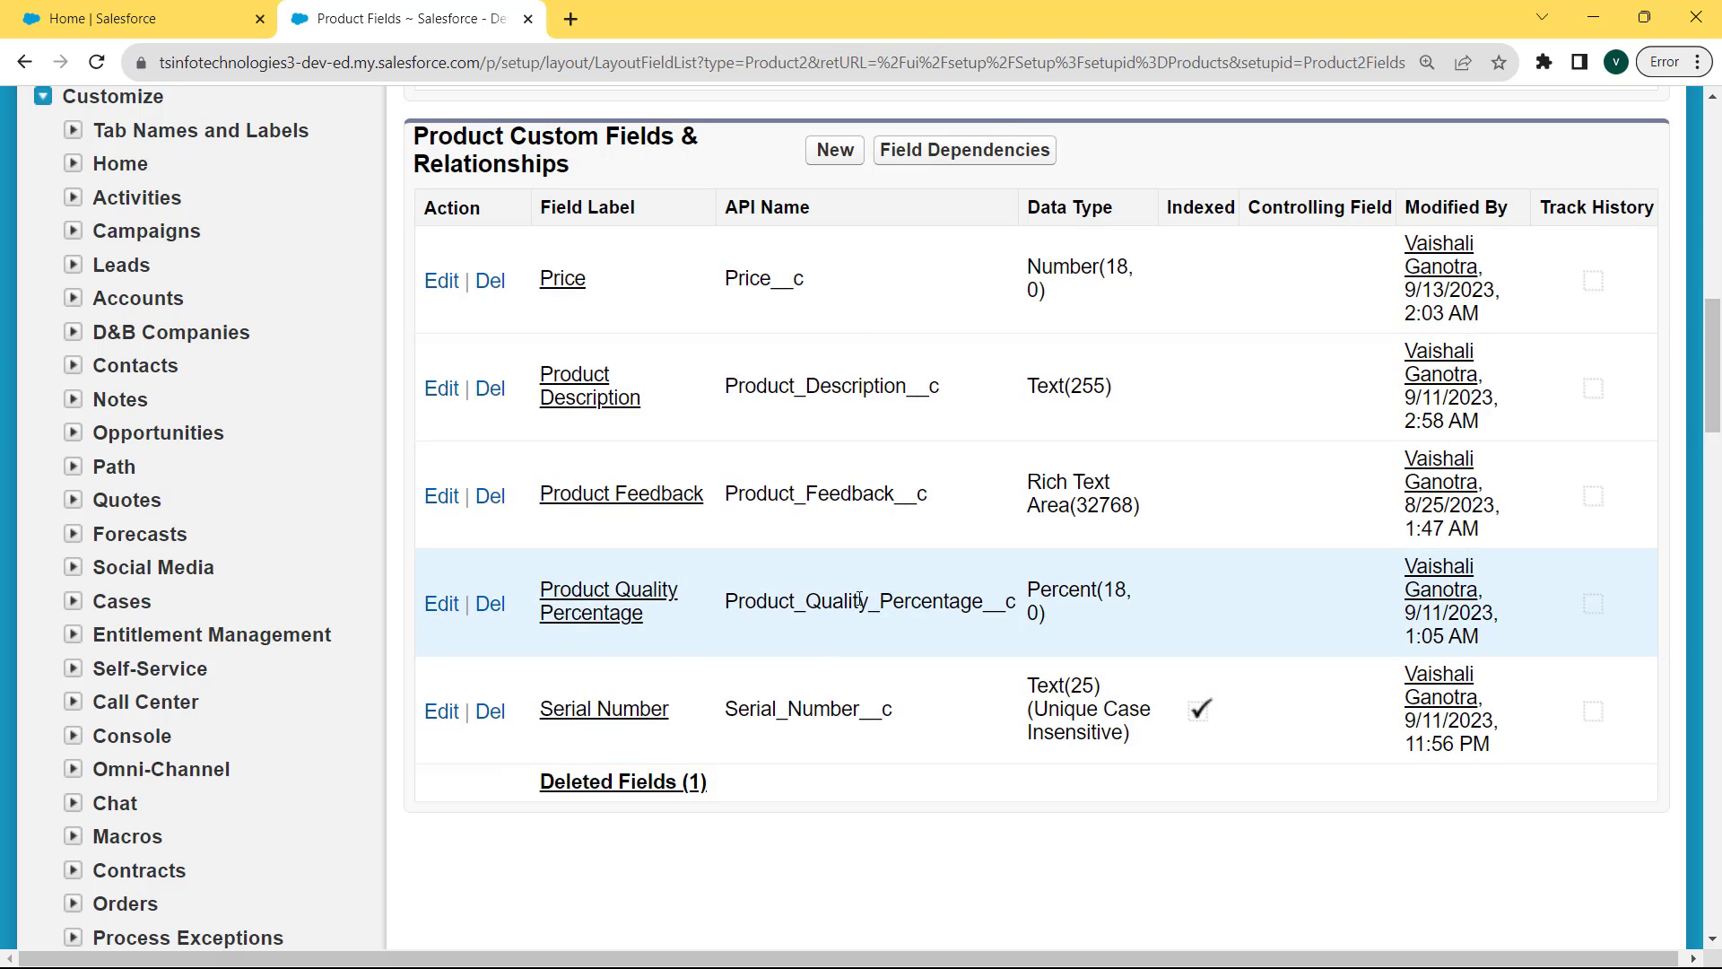
left_click(830, 158)
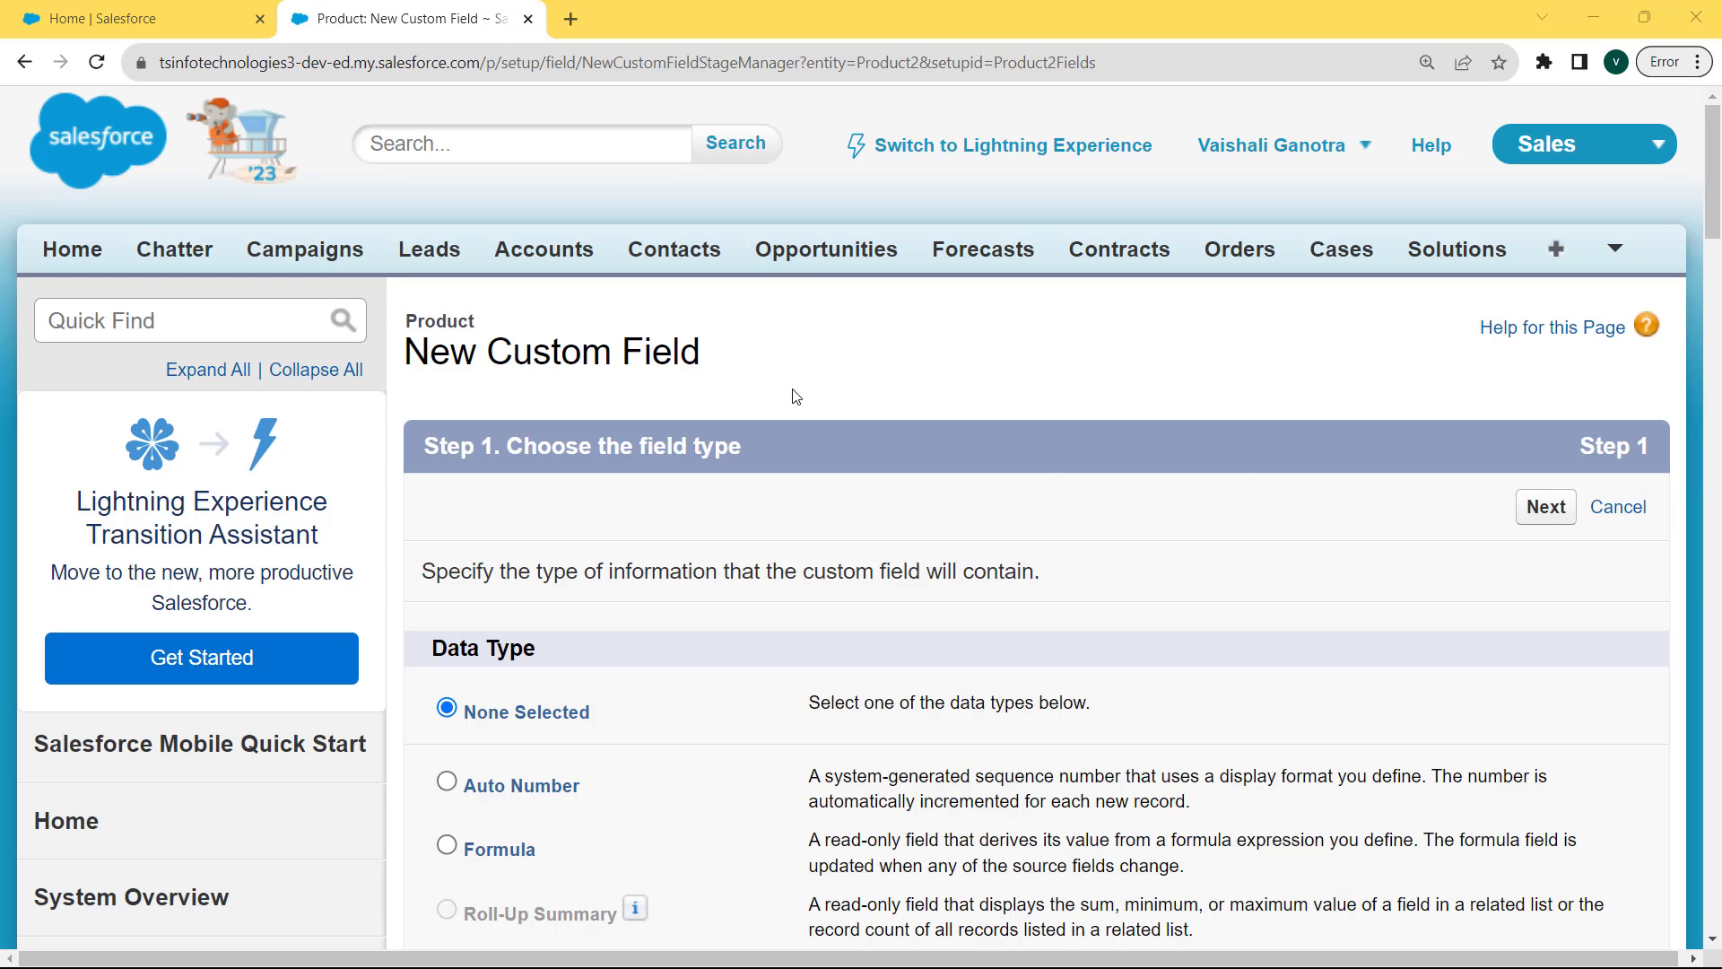
- Choose External Lookup Relationship as the new Product field's type
left_click_drag(1715, 225, 1716, 303)
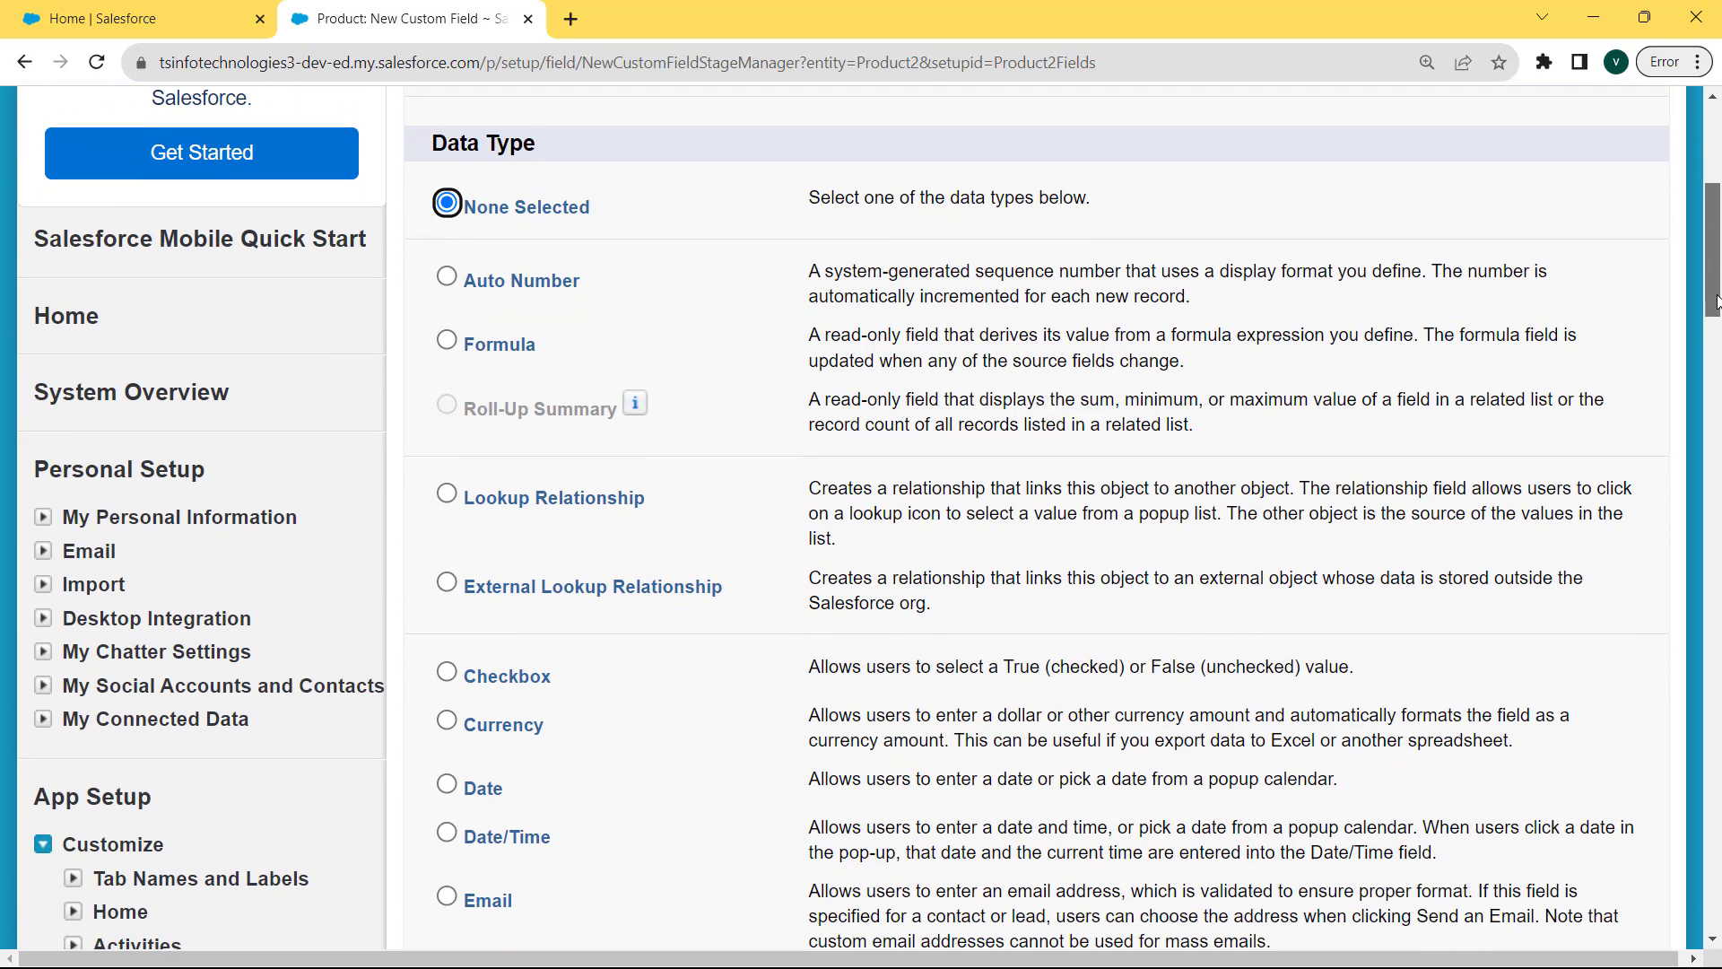
left_click(447, 583)
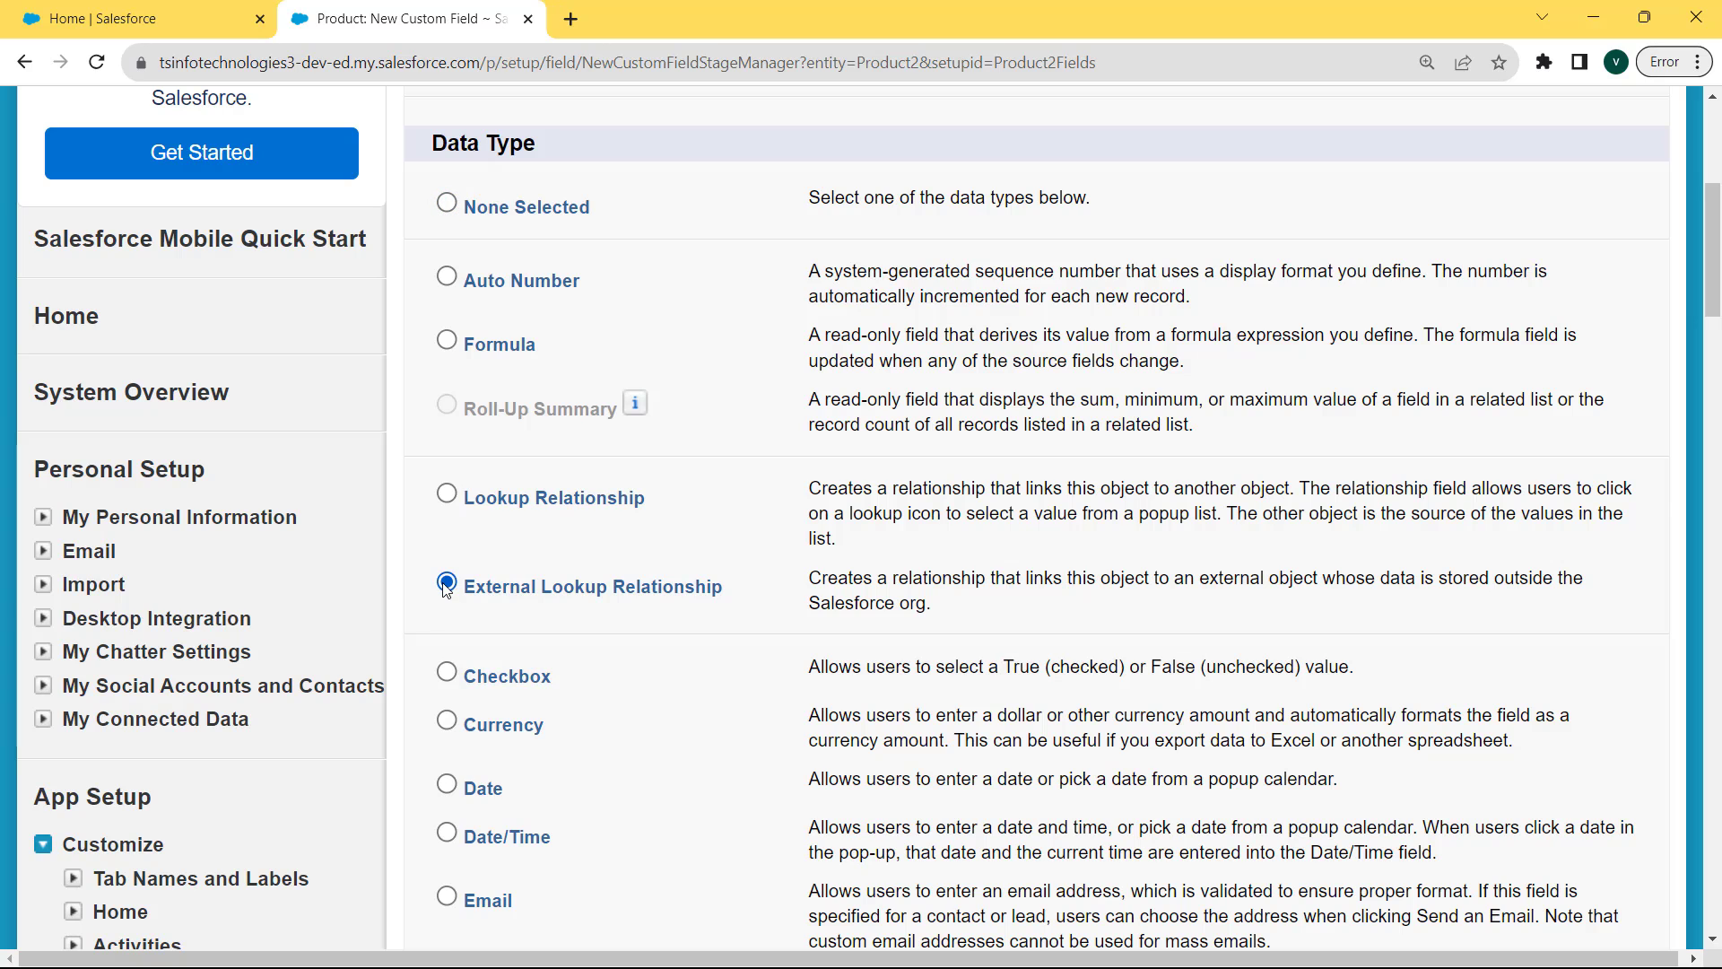
left_click_drag(1716, 277, 1709, 251)
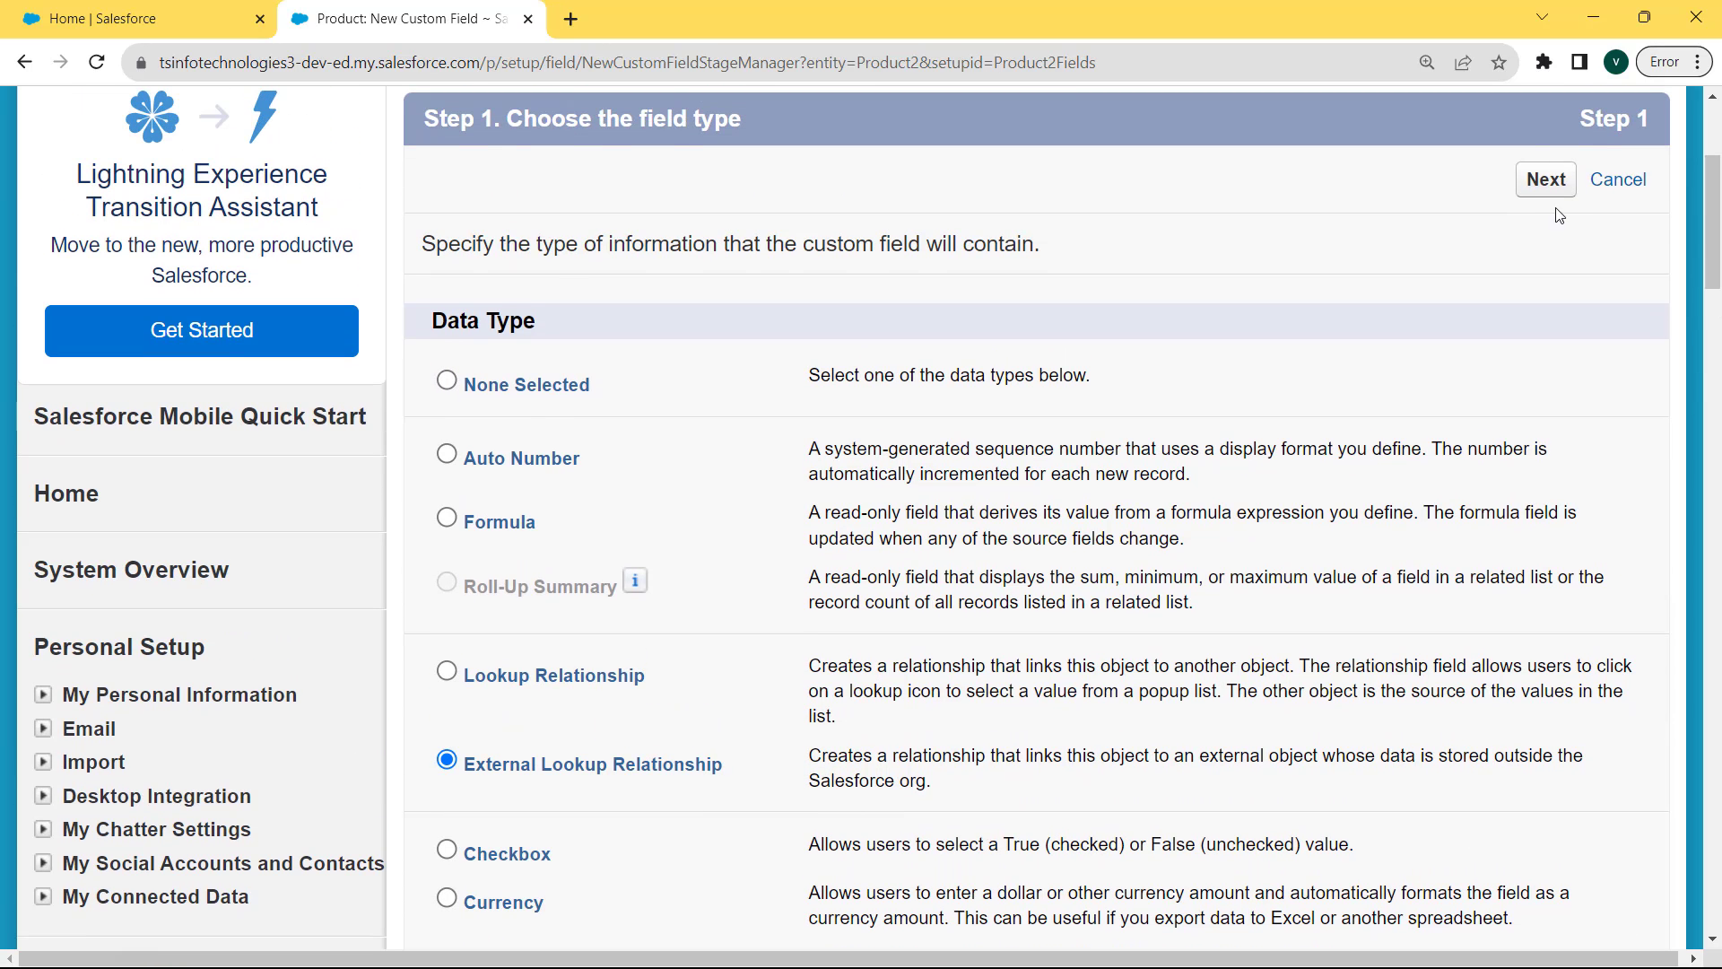
left_click(1546, 182)
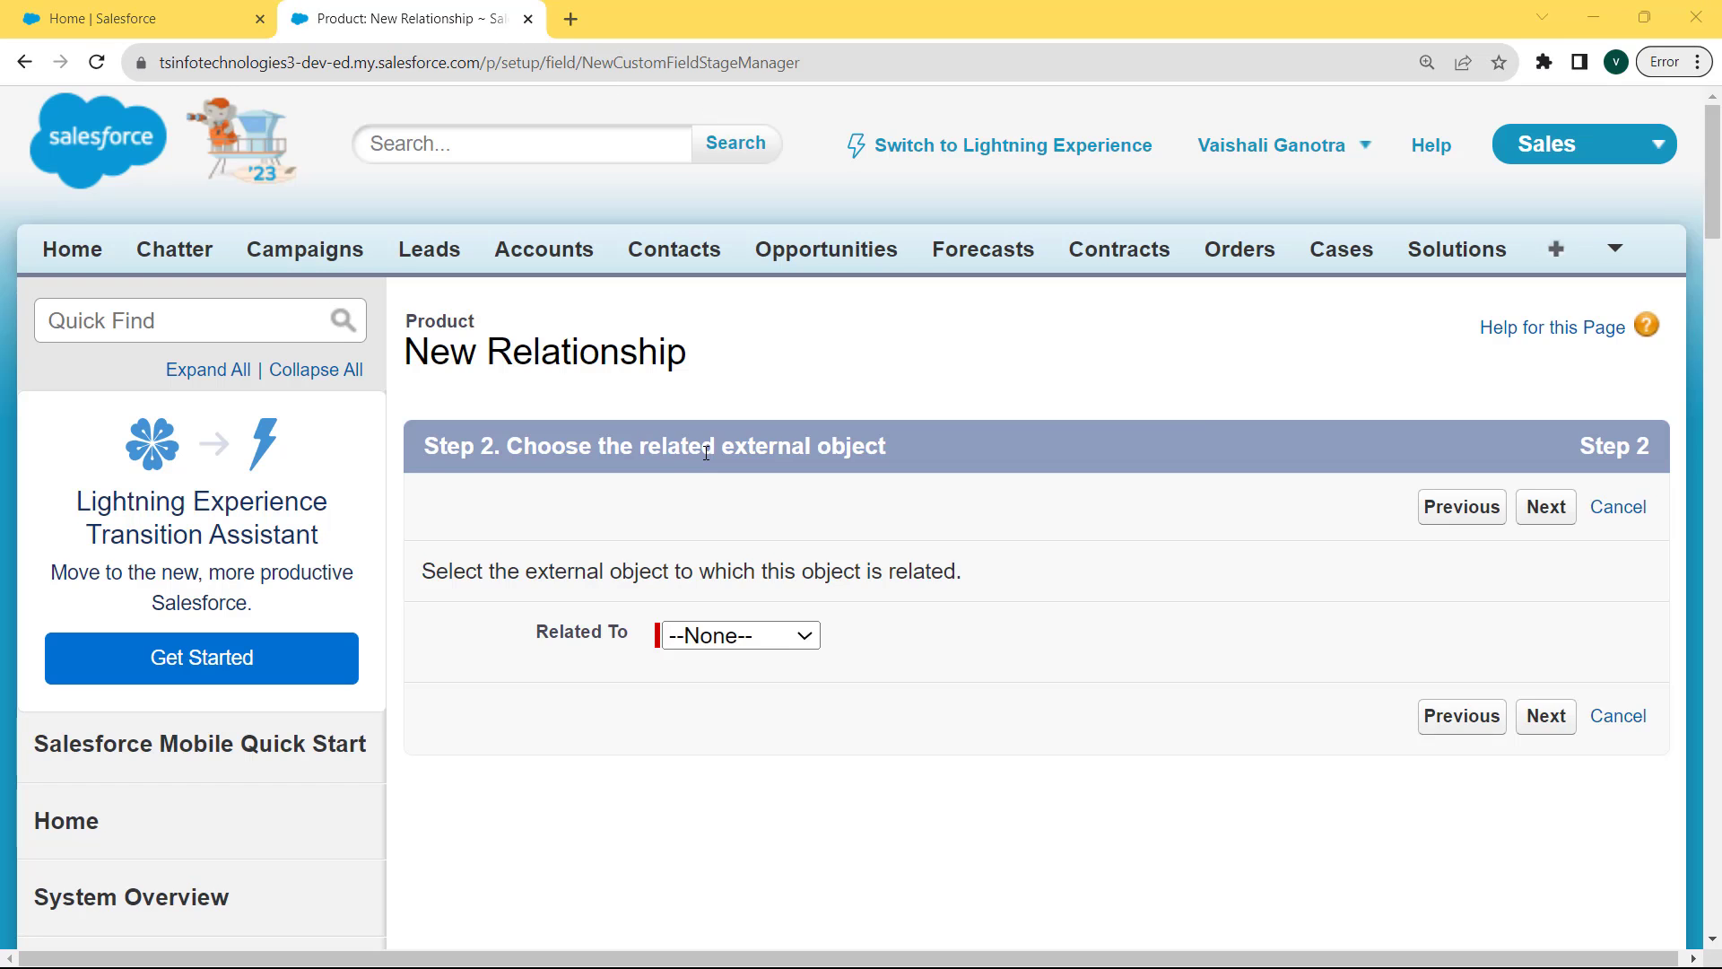
- Relate the Product field to the Order Detail external object
left_click(788, 645)
left_click(757, 698)
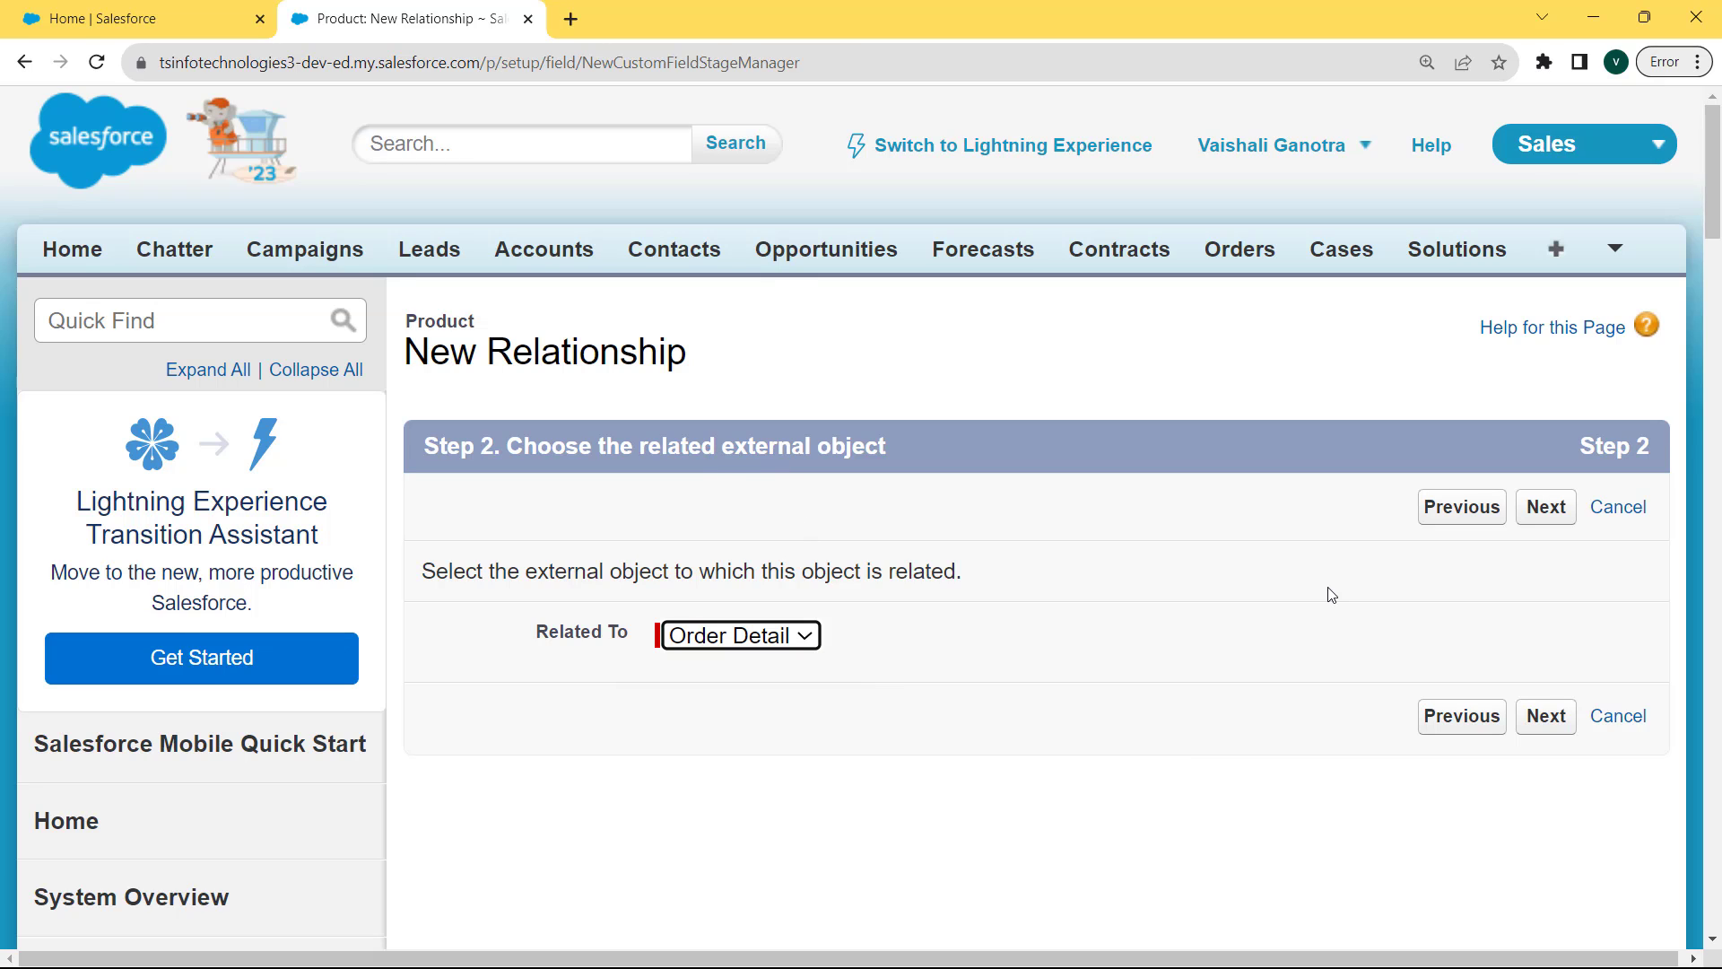
left_click(1547, 506)
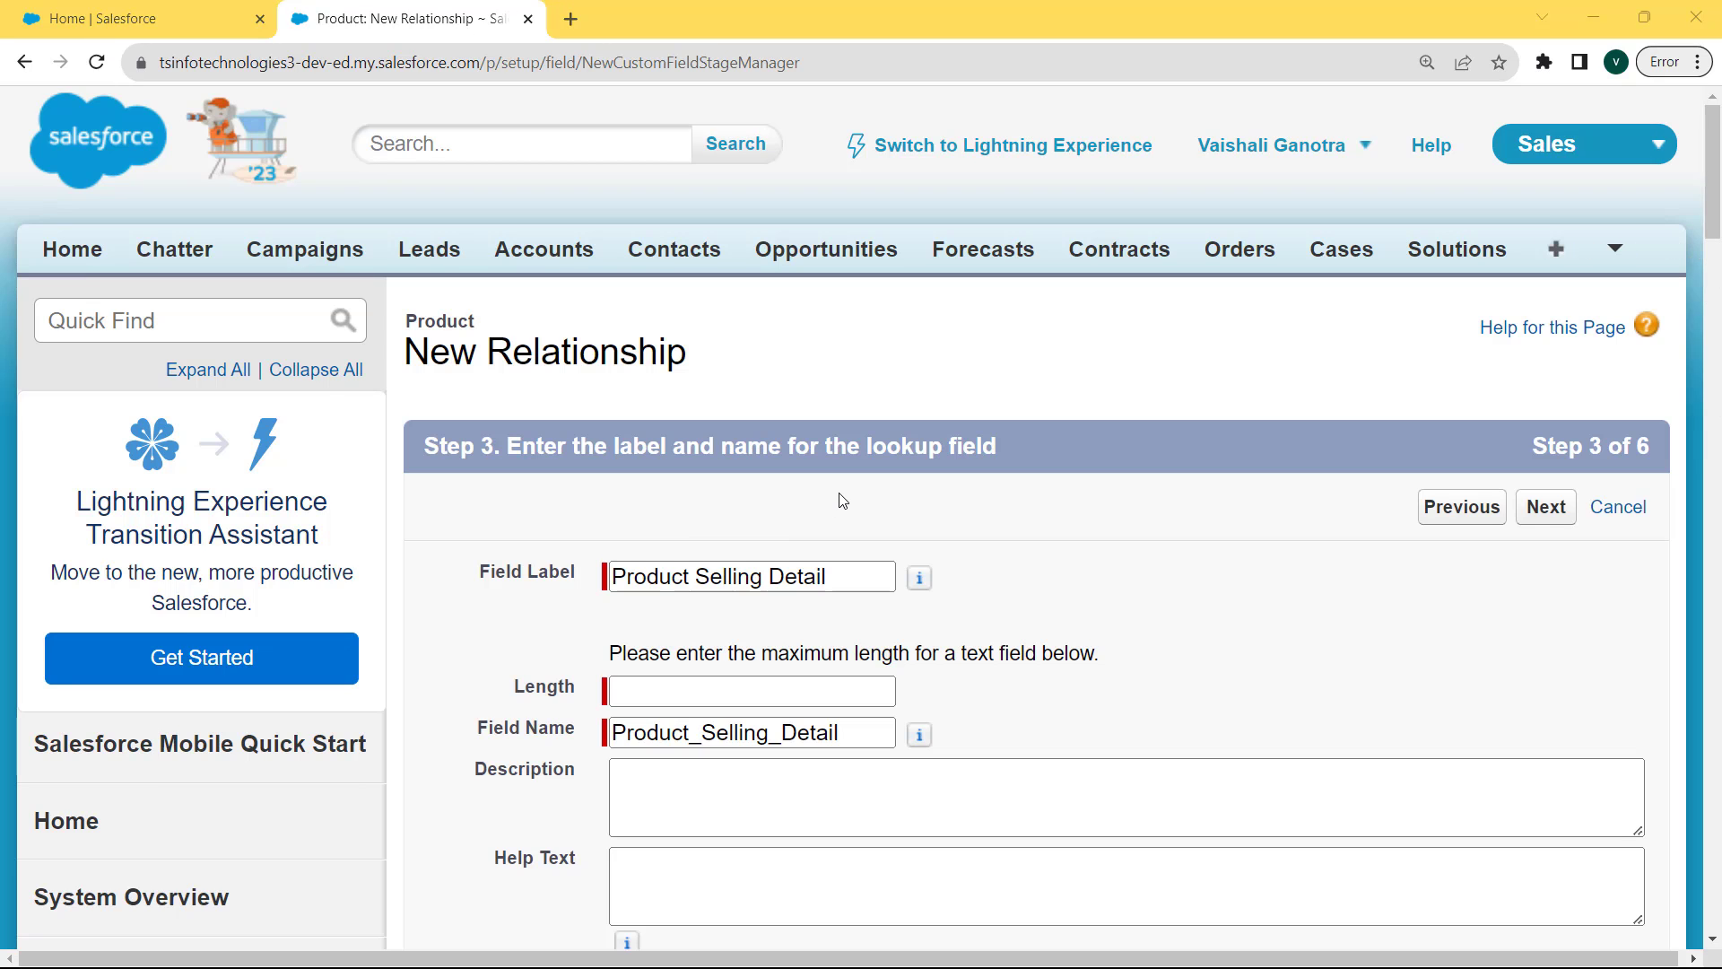
- Keep label 'Product Selling Detail', set length 20, field name Product_Selling_Detail
left_click(614, 580)
left_click_drag(614, 577, 875, 584)
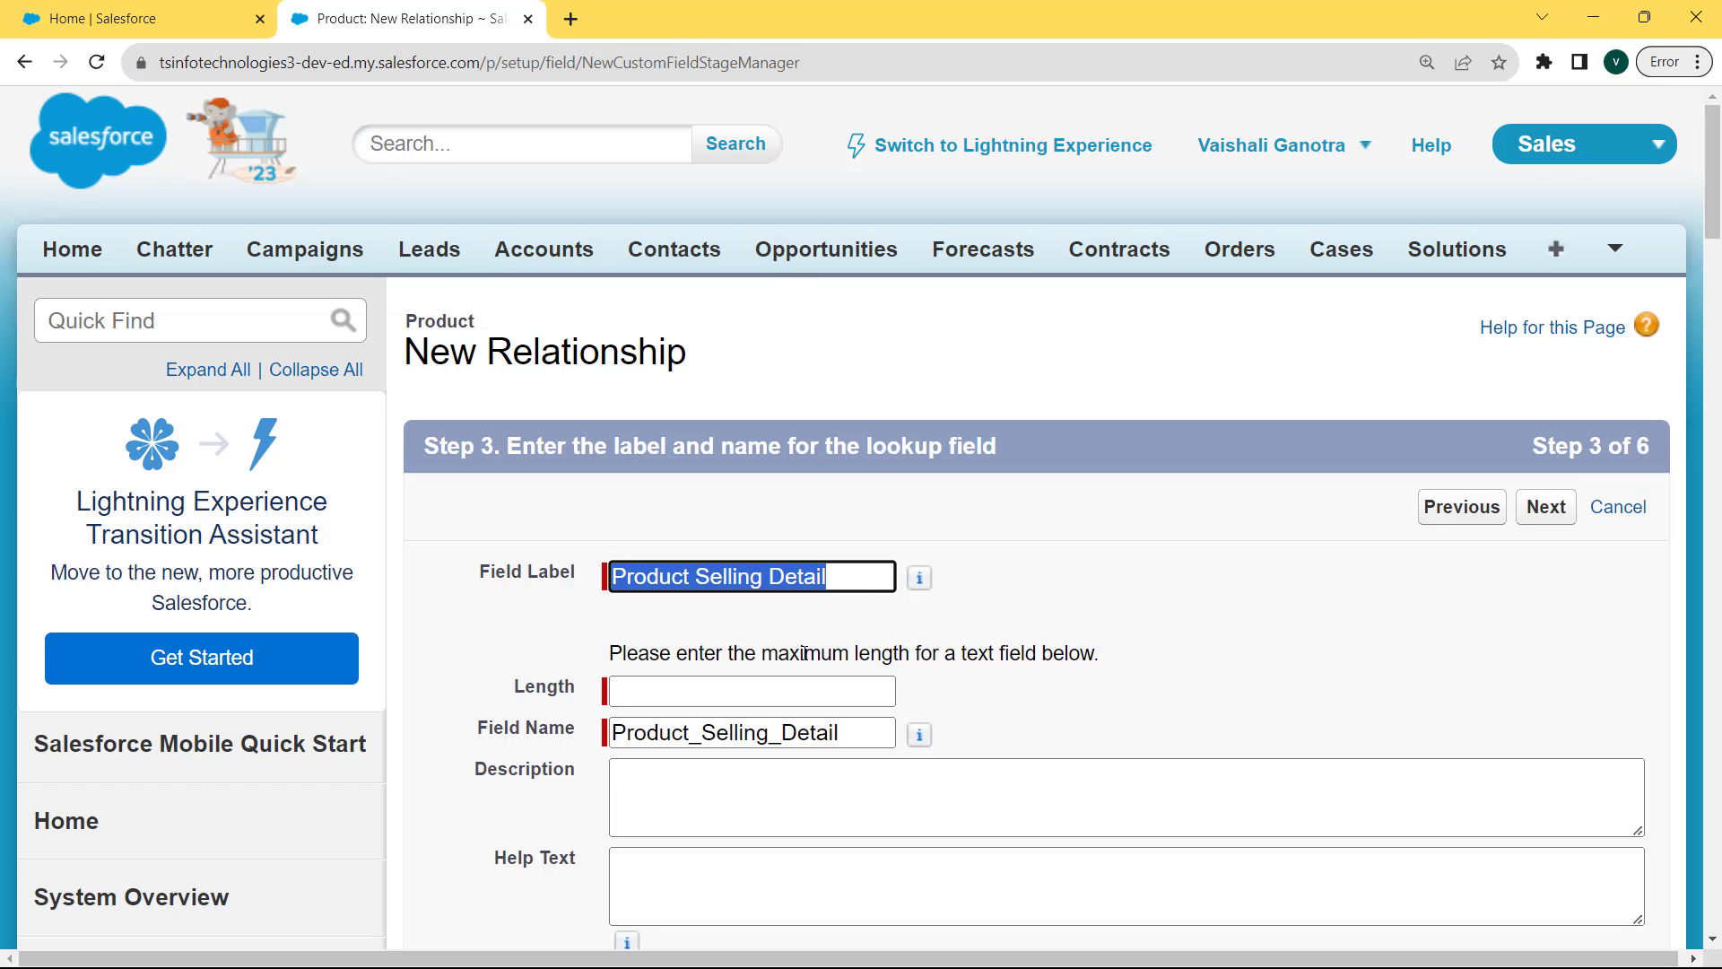
left_click(733, 691)
type("20")
left_click(854, 732)
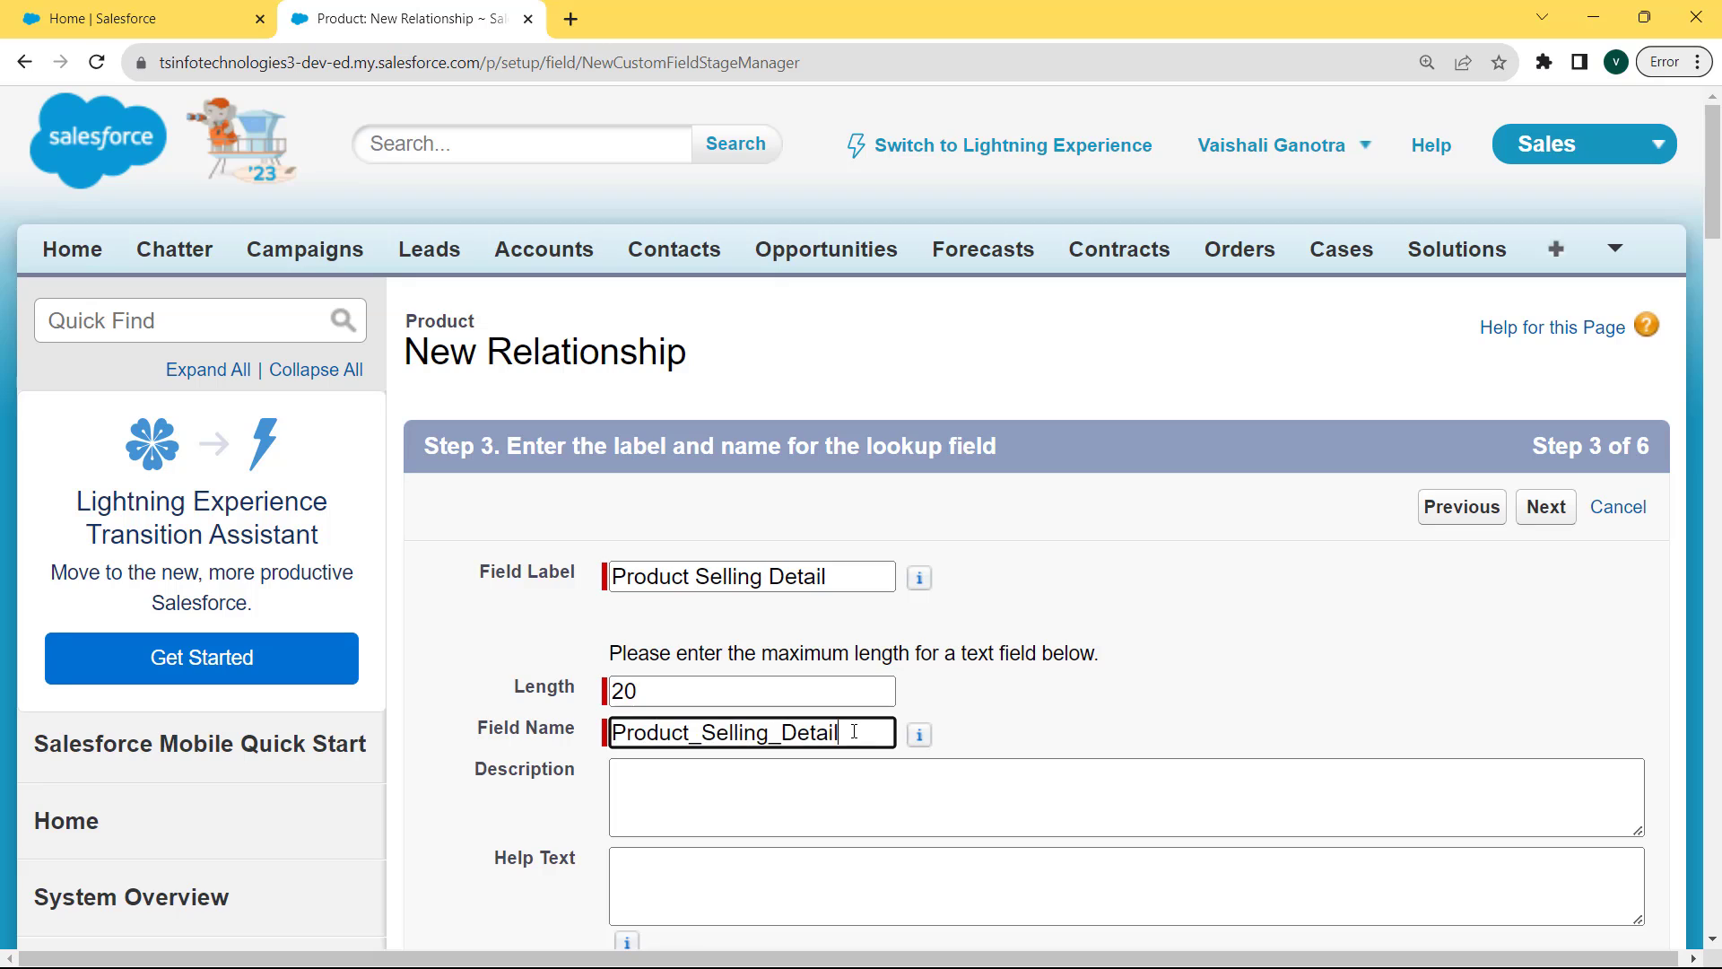
left_click_drag(854, 731, 610, 732)
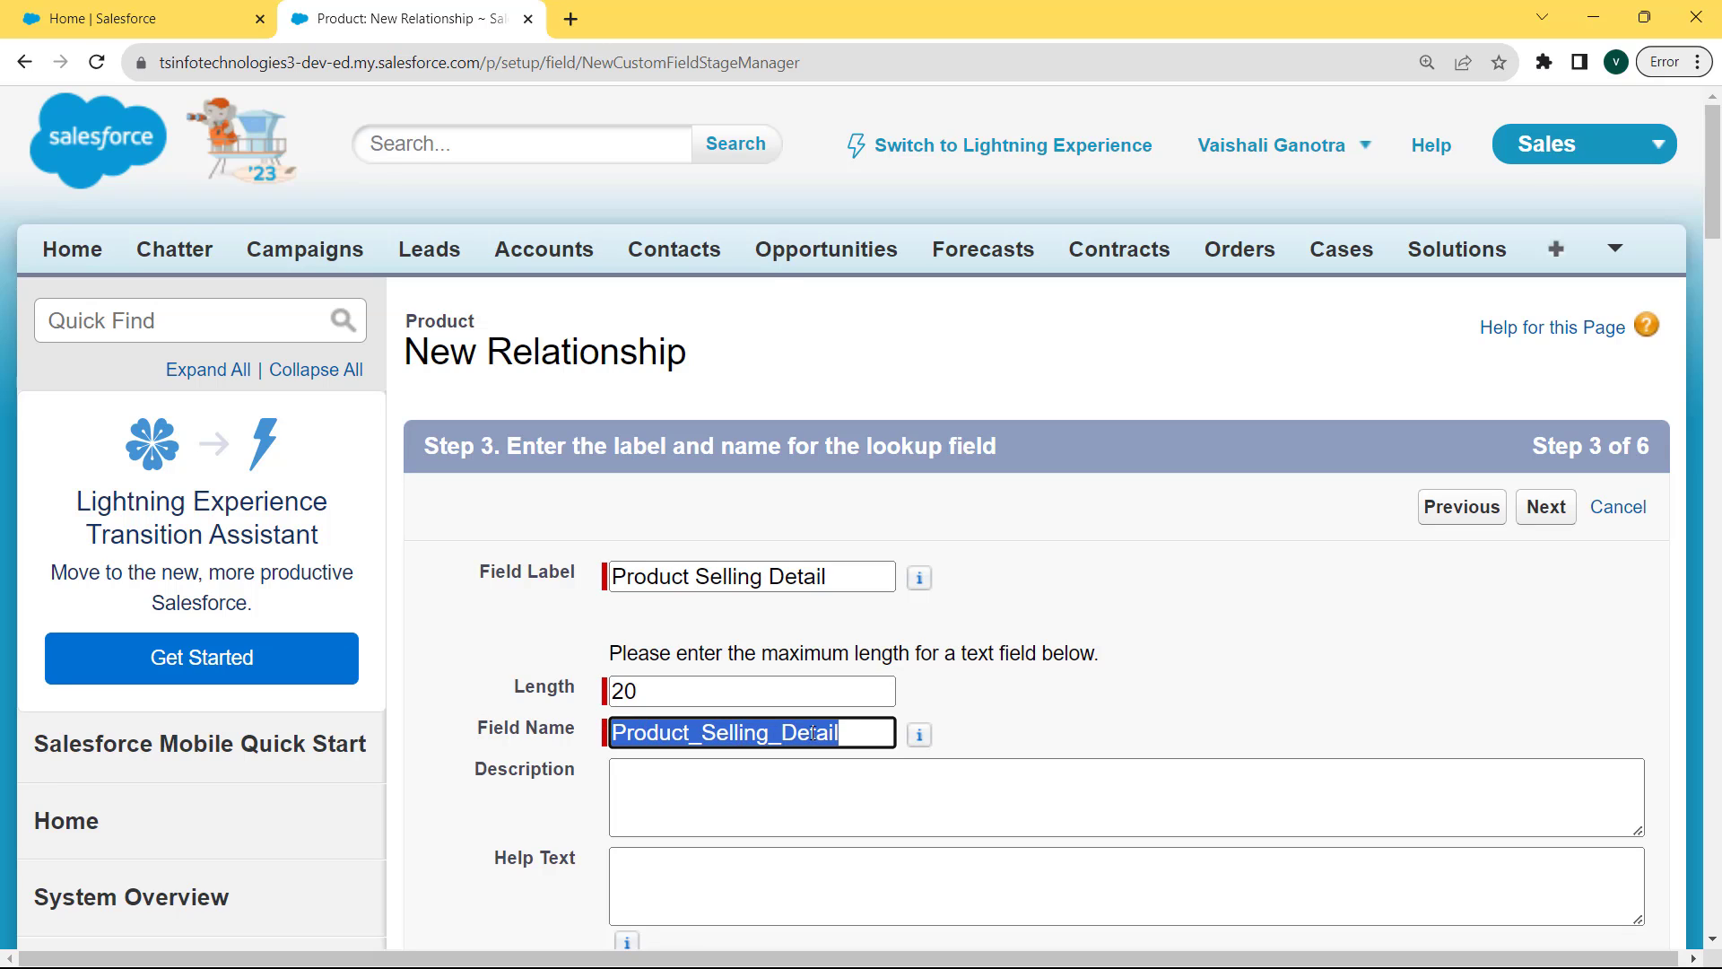
left_click(865, 733)
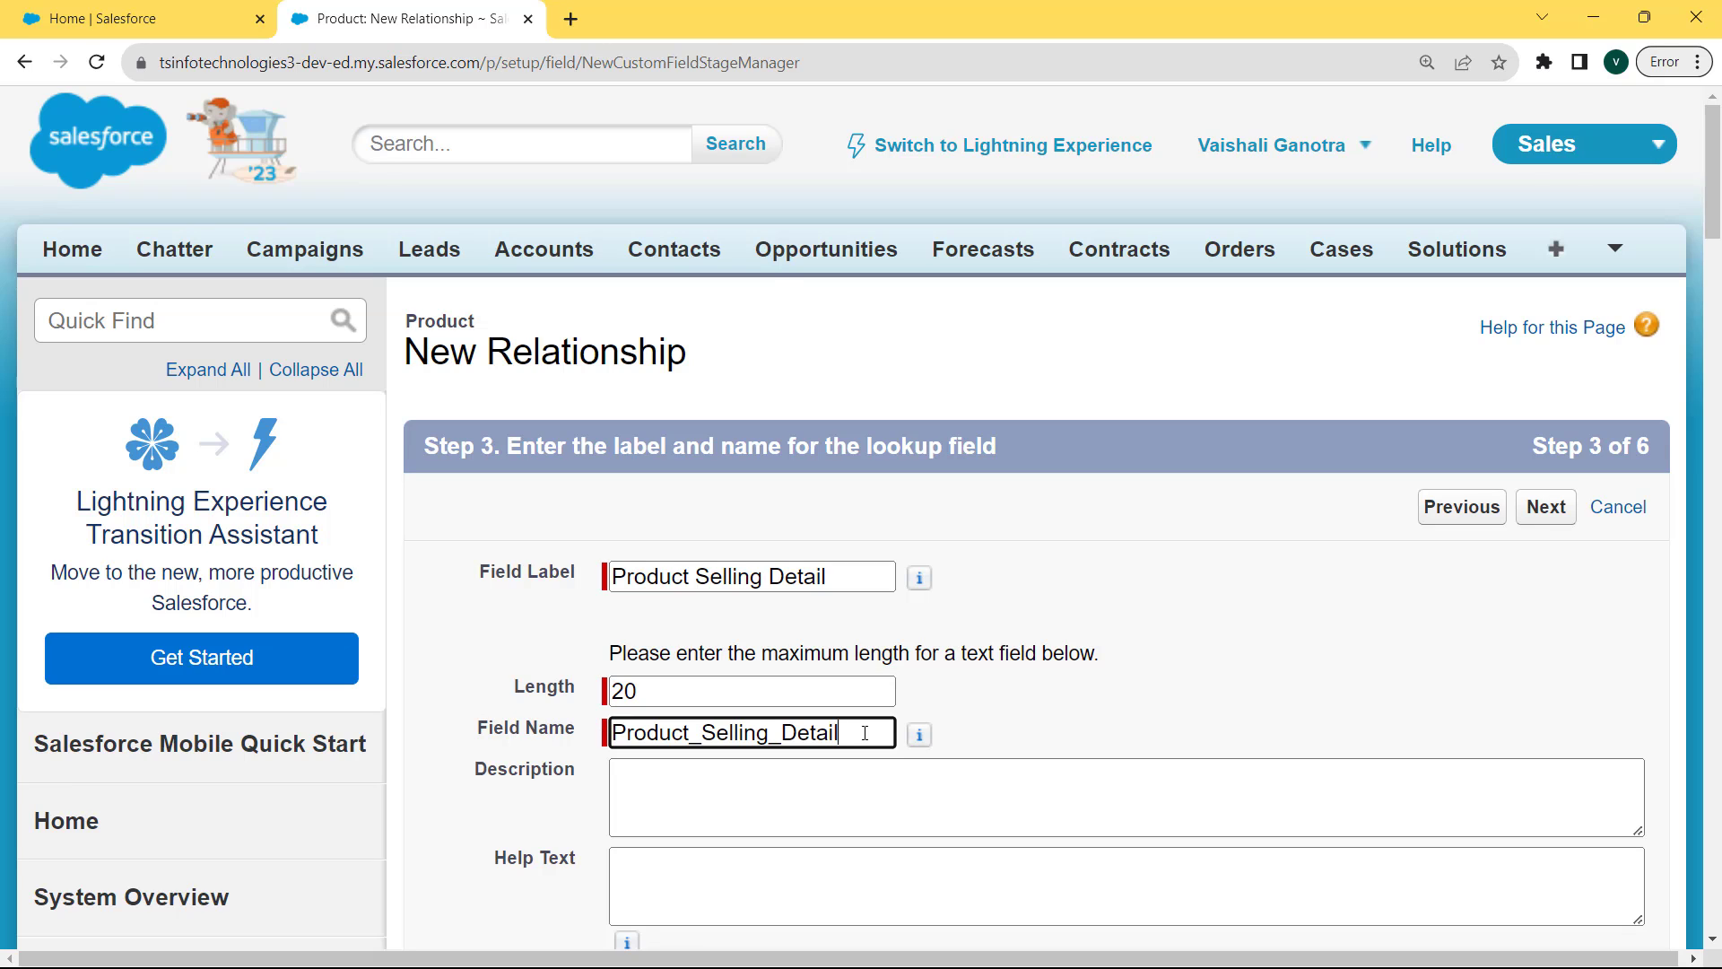
left_click(1541, 508)
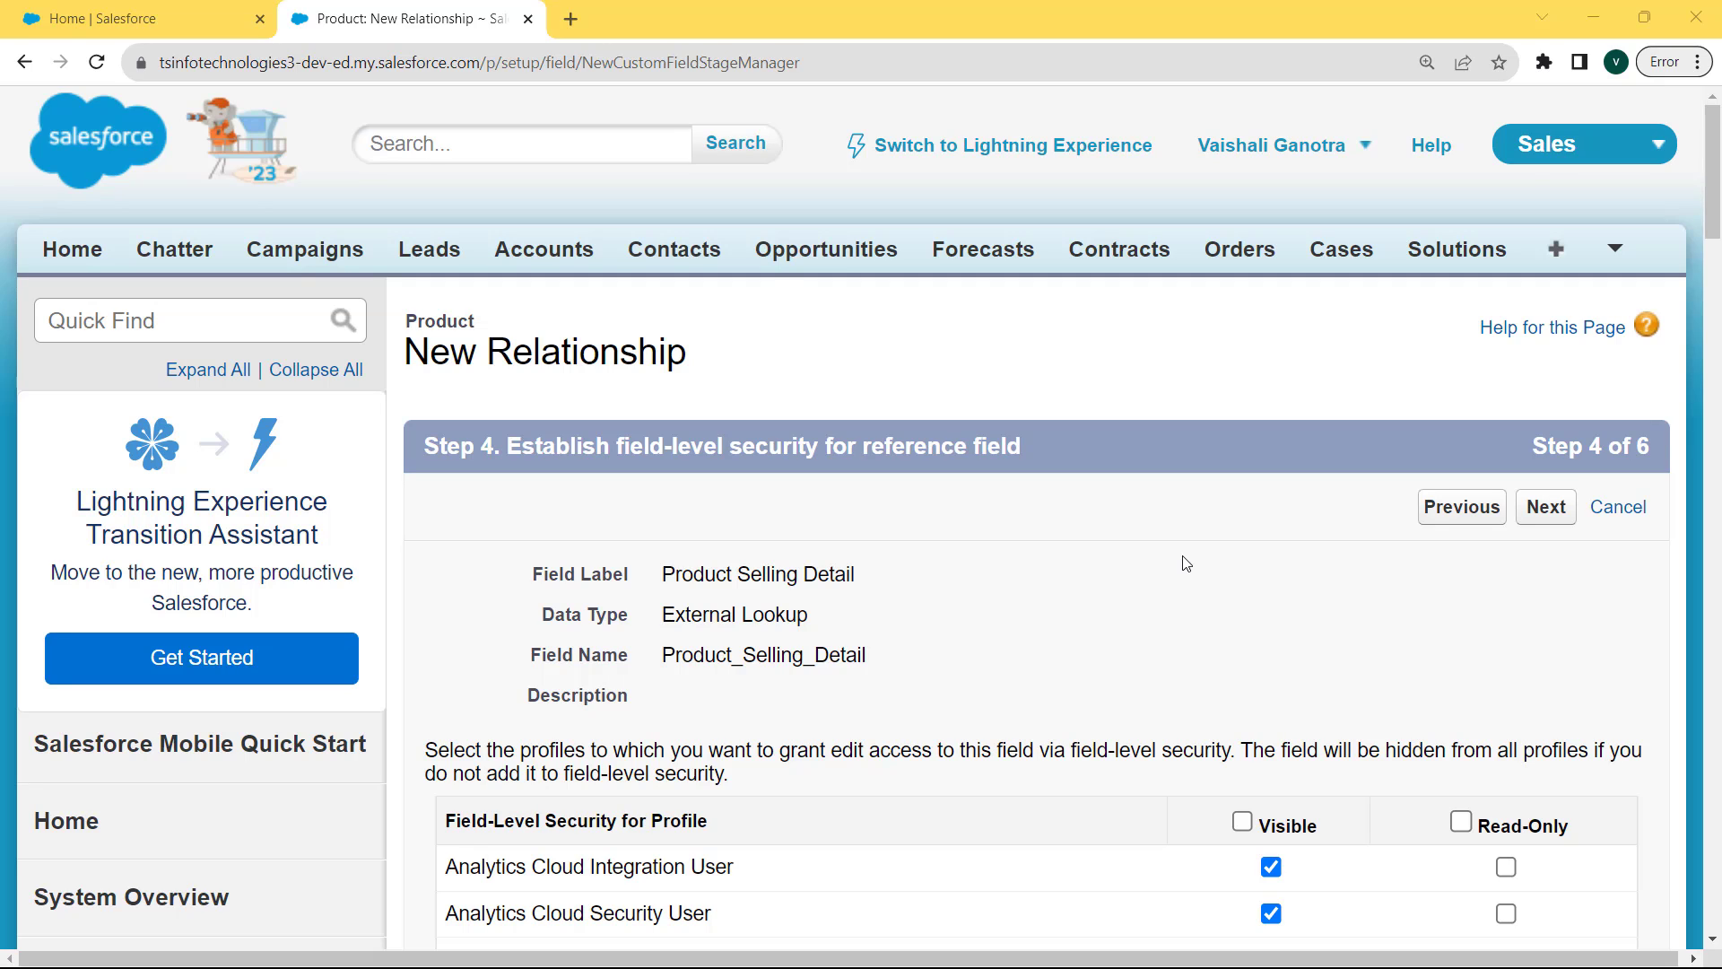
- Make Product Selling Detail visible to all profiles, keep Product Layout, review 'Products' related list label
left_click(1244, 824)
left_click(1545, 507)
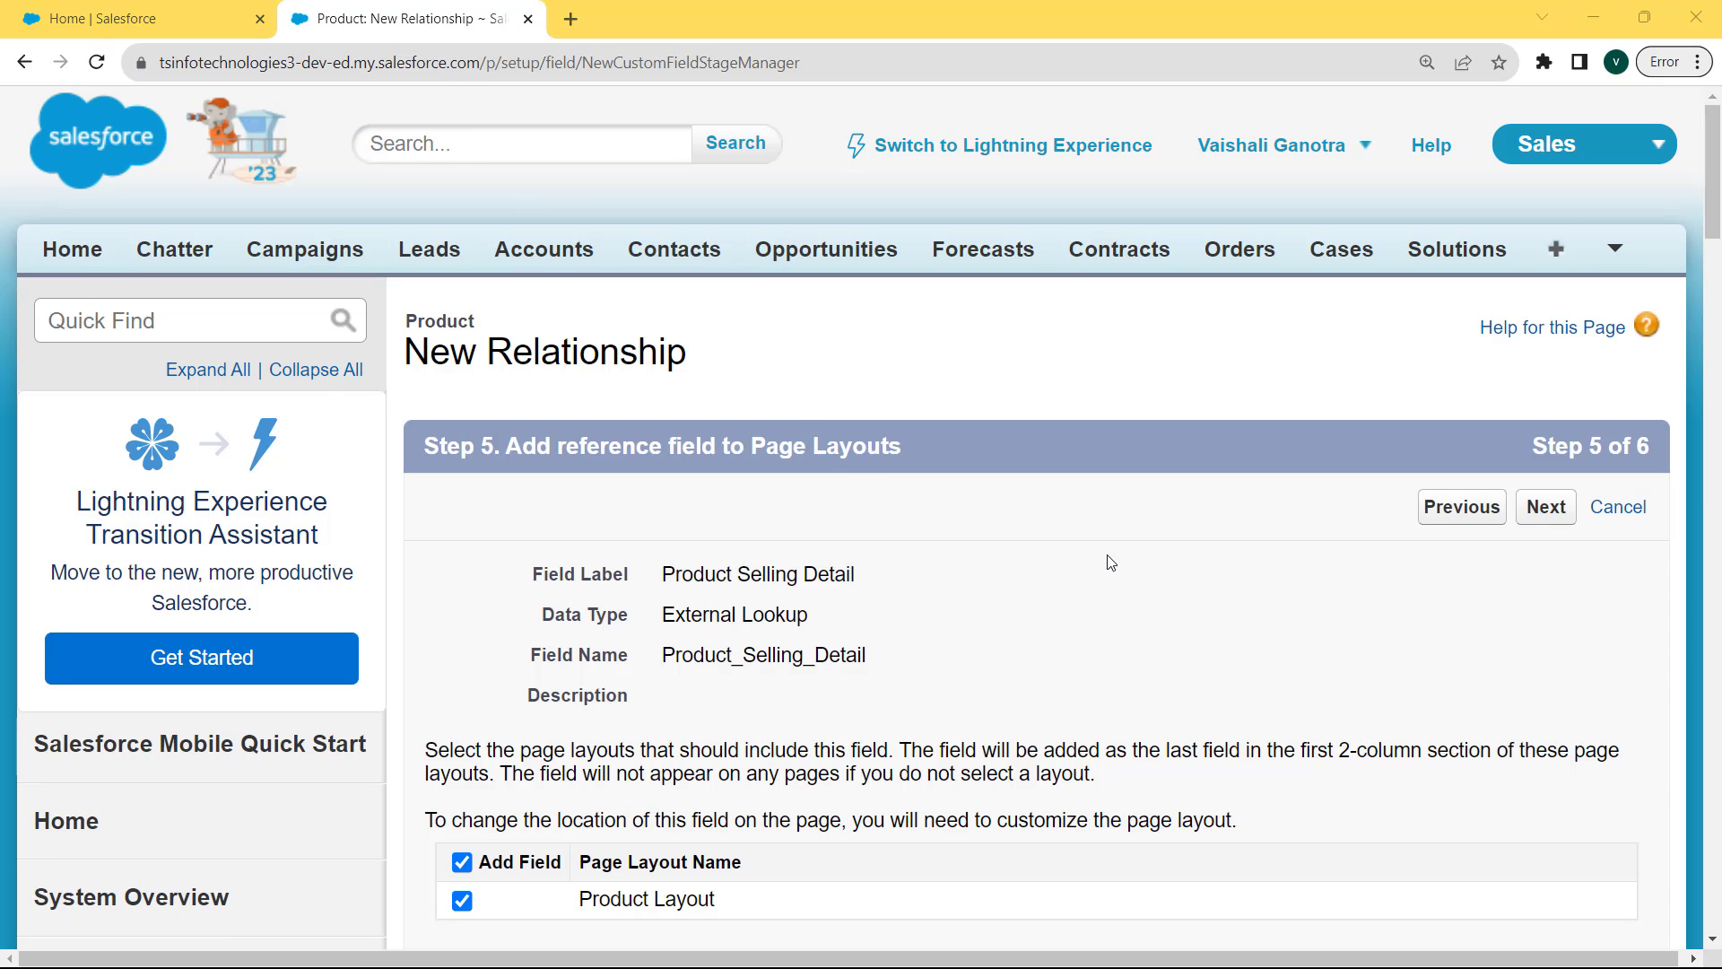
left_click(1546, 525)
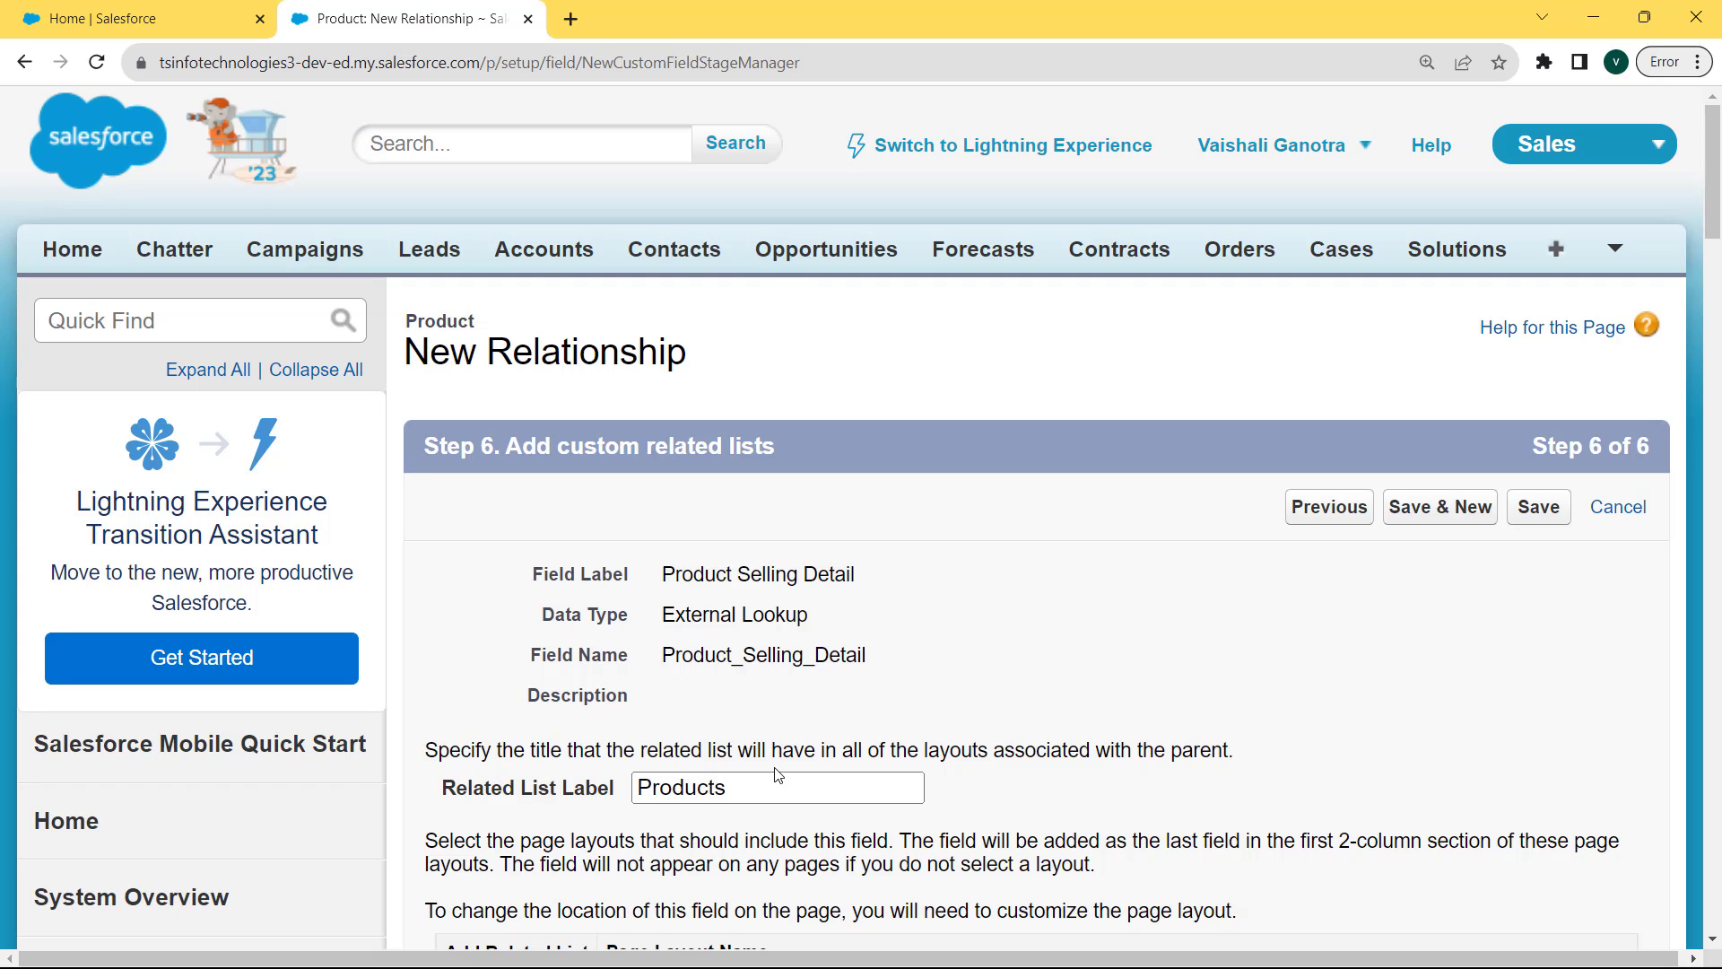
left_click(759, 796)
left_click_drag(759, 796, 661, 791)
- Save the Product Selling Detail field and confirm it lists as External Lookup(Order Detail)
left_click(1539, 507)
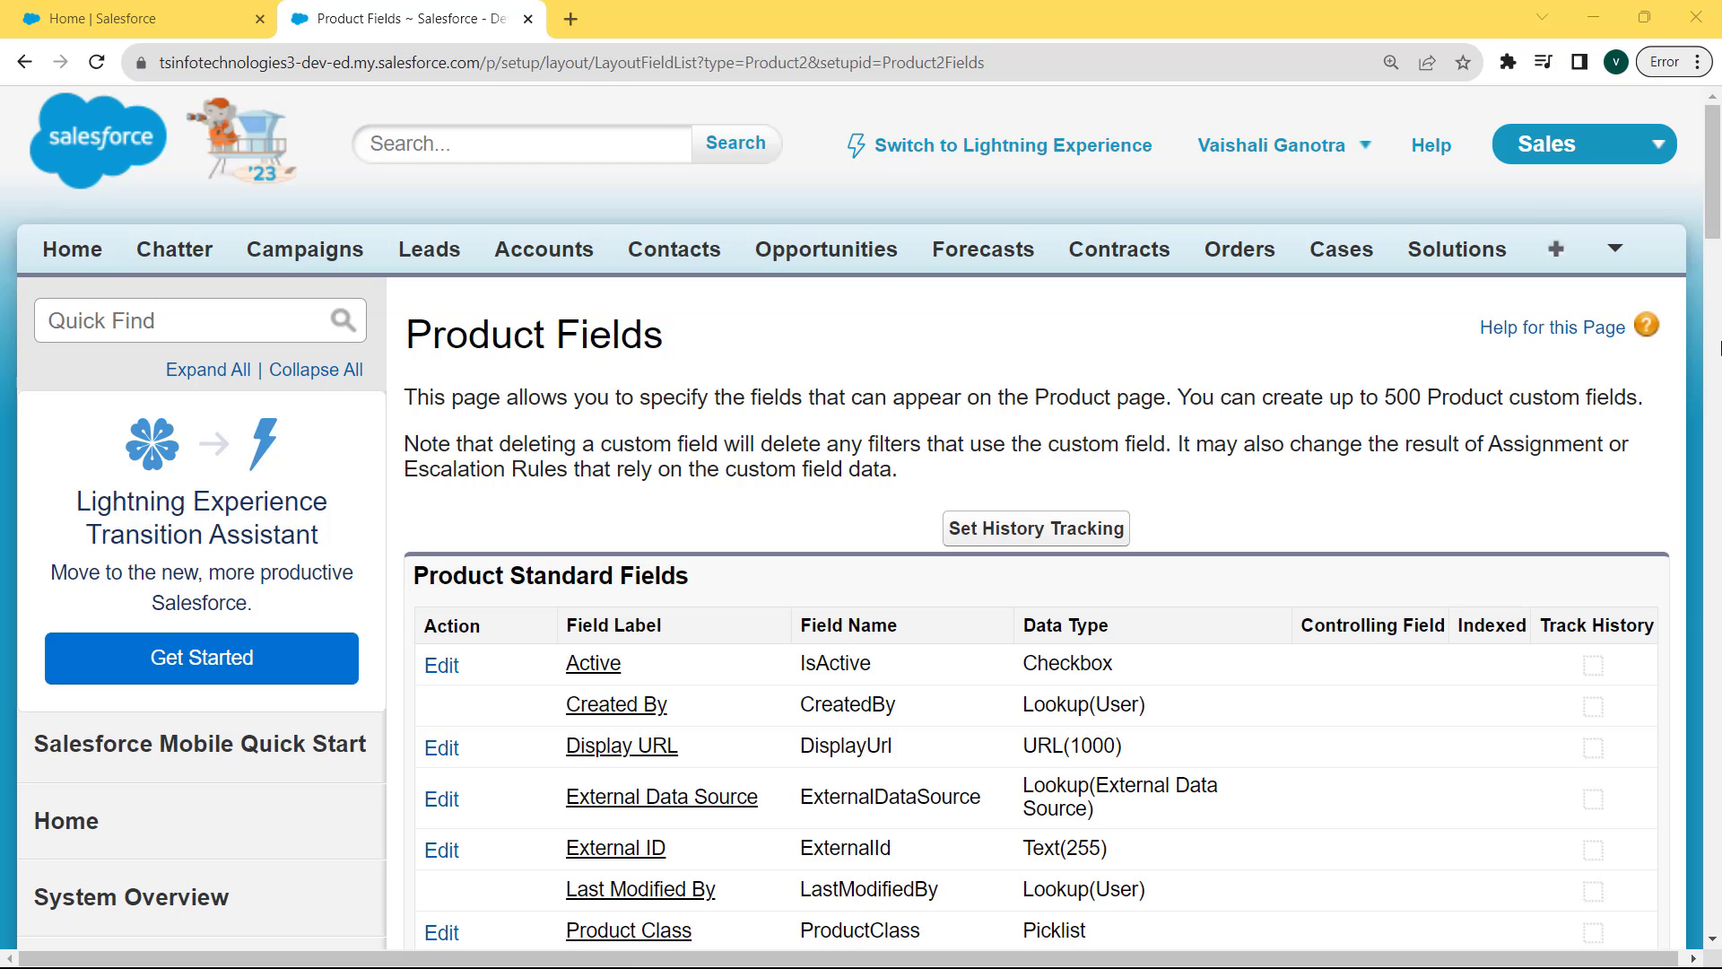
scroll(1718, 269, "down", 4)
left_click_drag(1718, 254, 1715, 383)
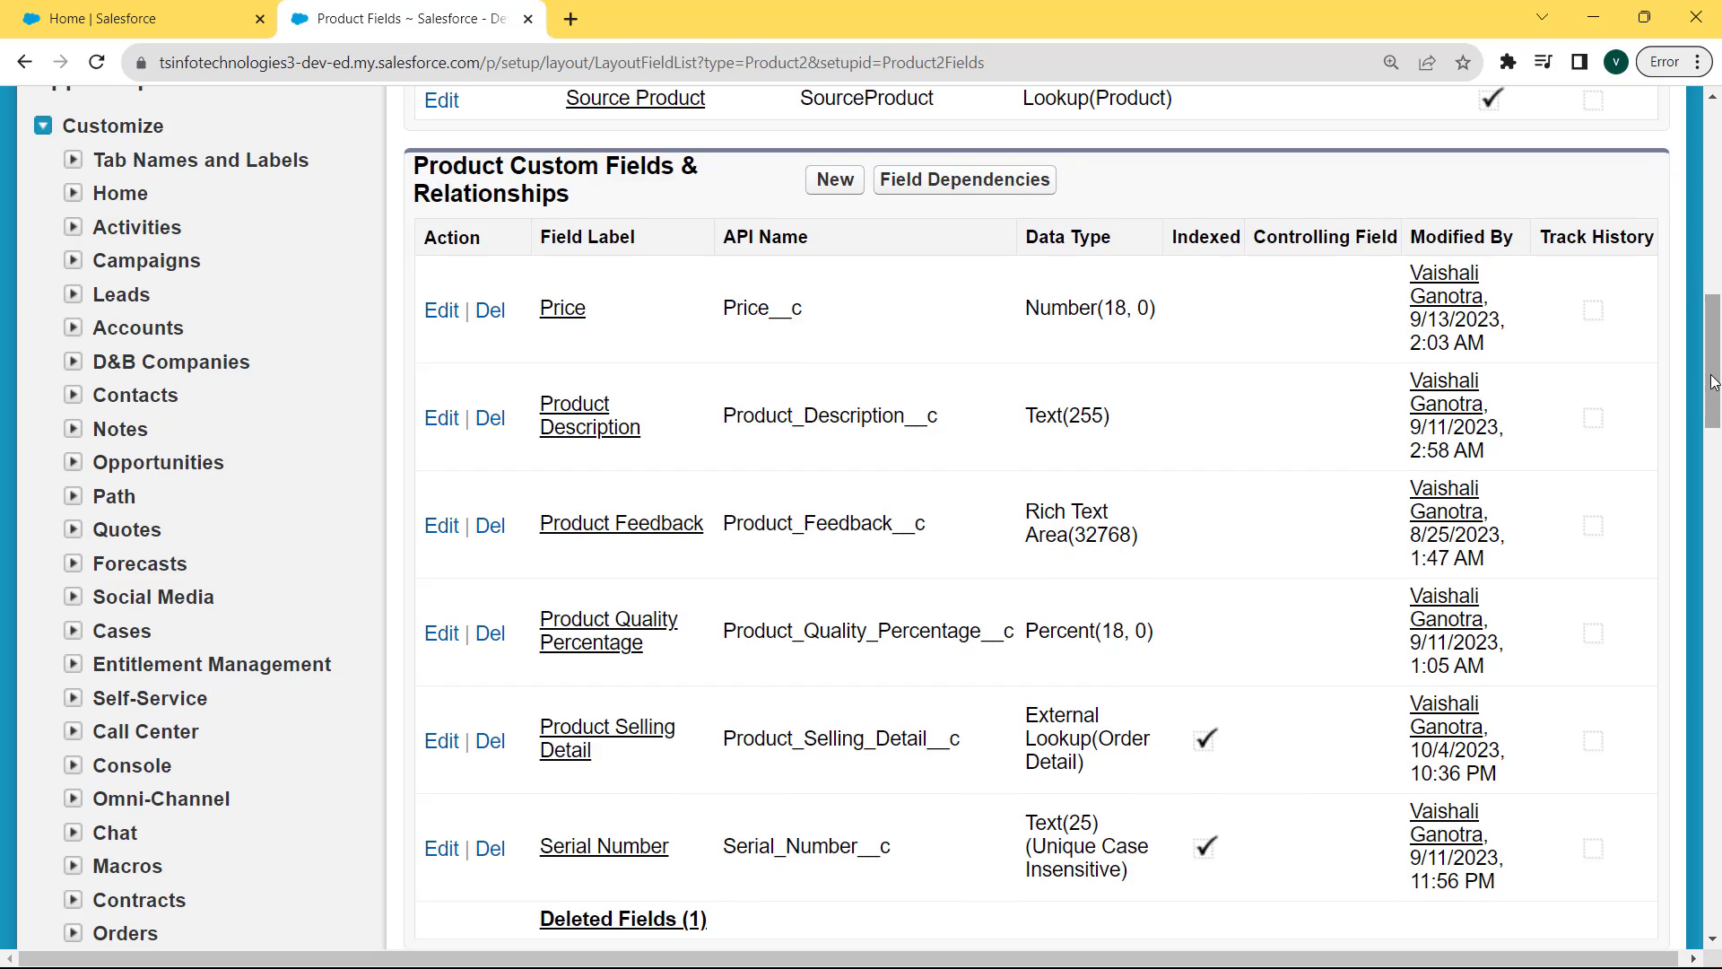